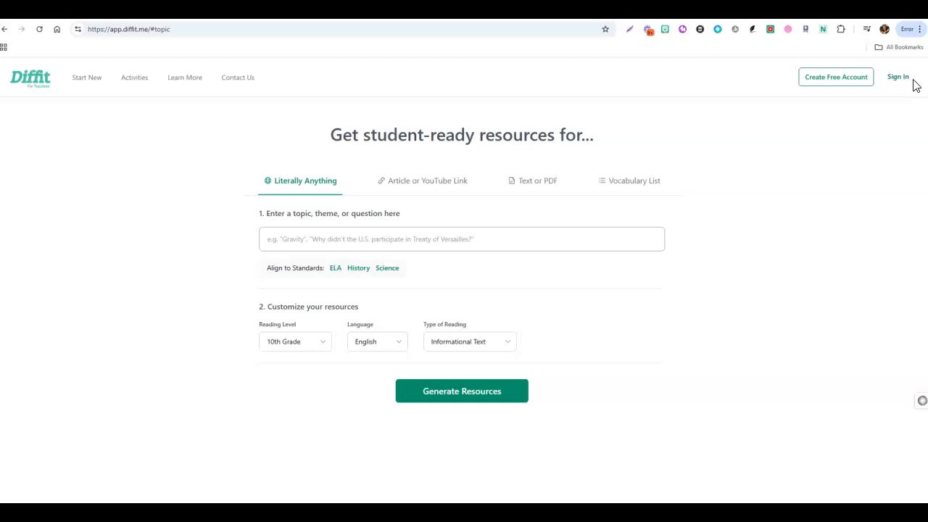
- Sign in to the teacher account and look through the article link, text or PDF, and vocabulary list source options
click(899, 81)
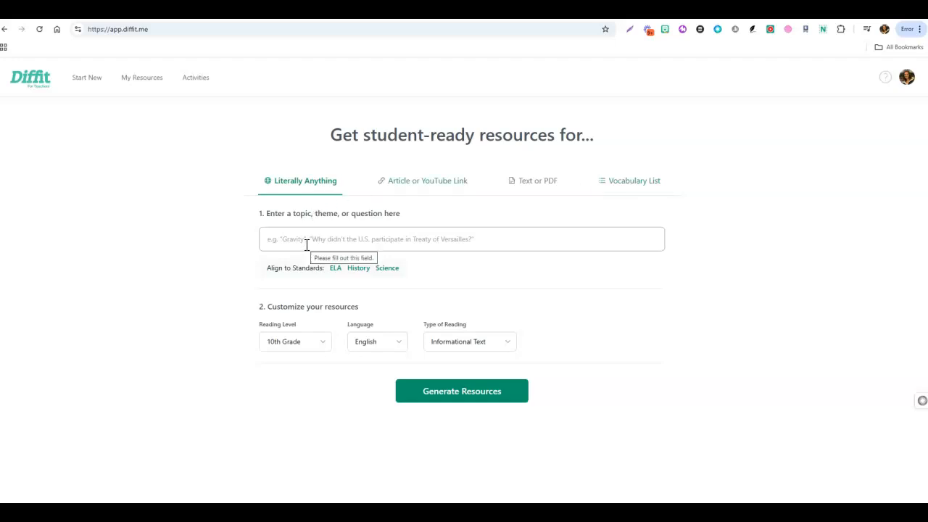
click(412, 190)
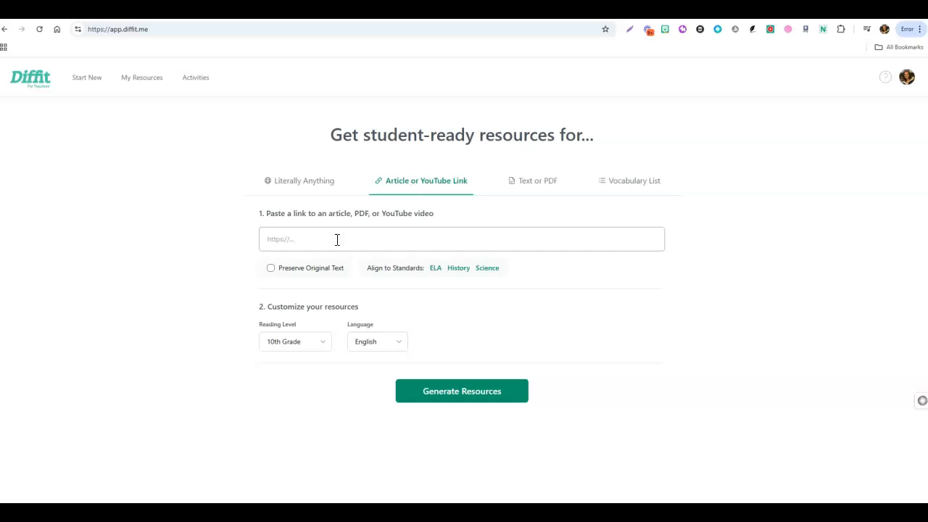
click(532, 193)
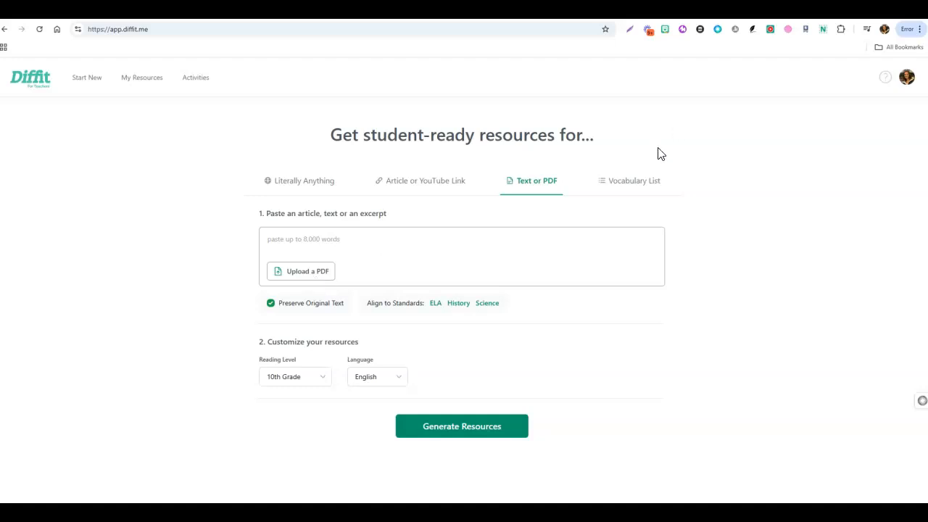
click(633, 183)
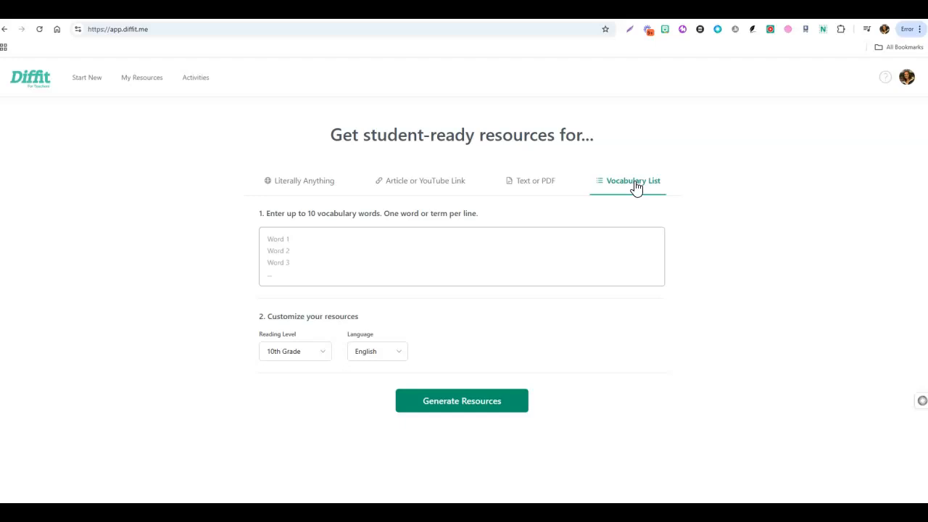
- Generate resources on the topic "Elections in the USA" at 10th Grade level, in English, as Informational Text
click(305, 183)
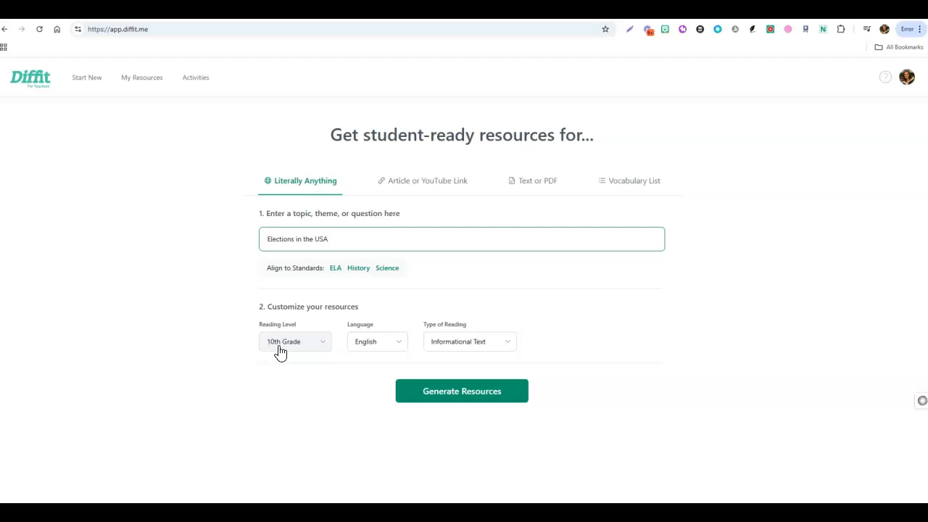
click(367, 354)
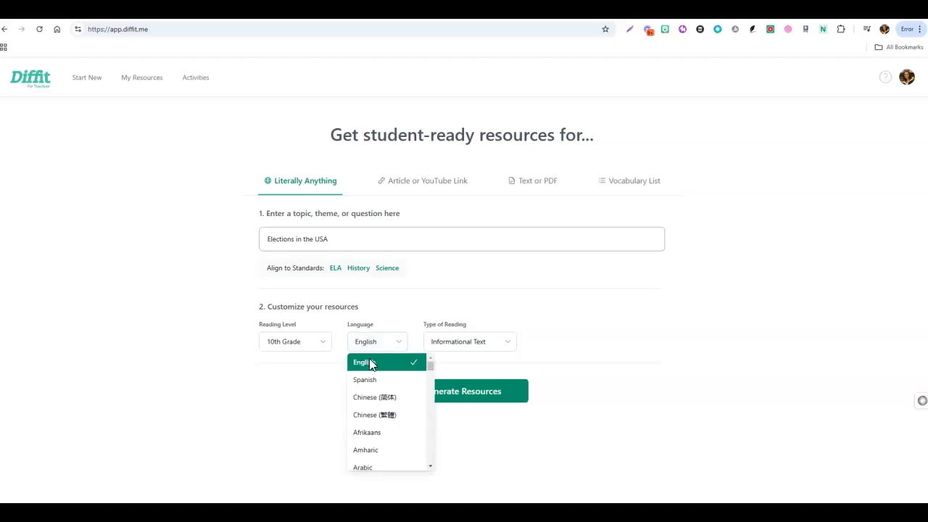
click(316, 400)
click(482, 349)
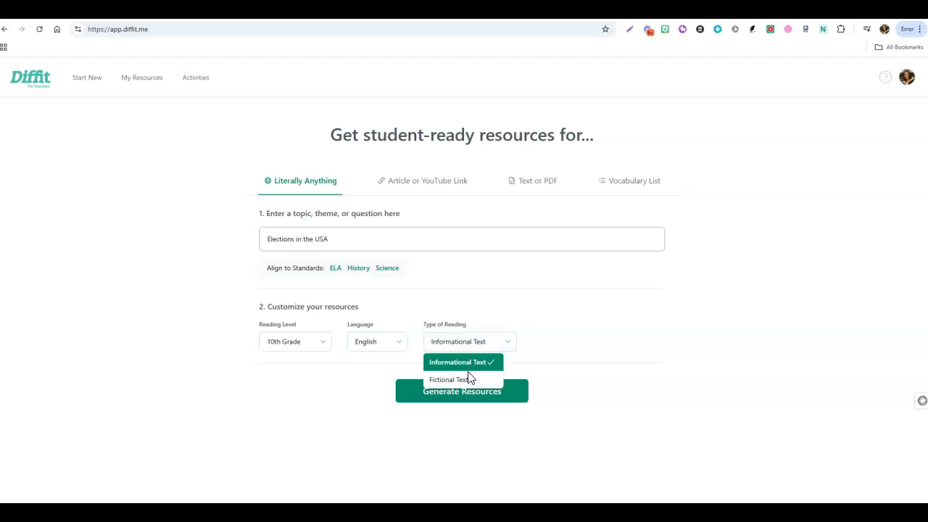
click(466, 396)
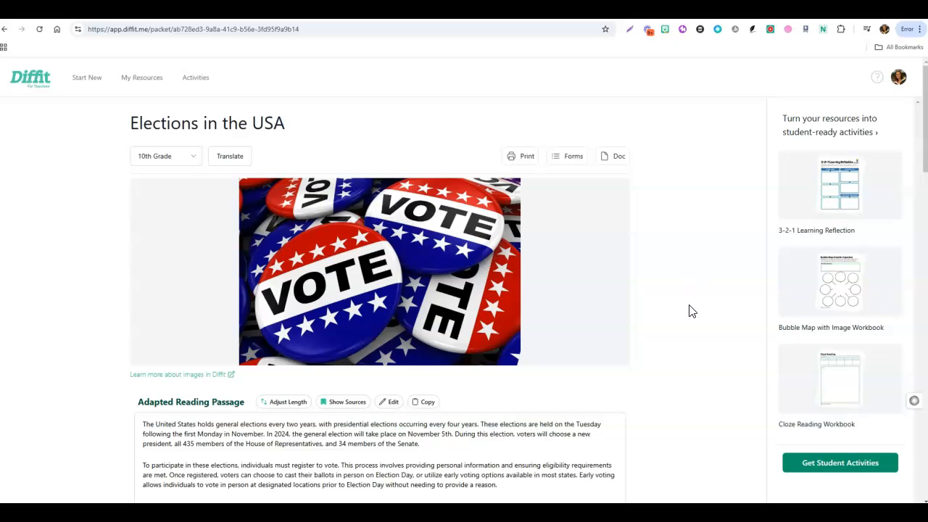
- Review the adapted reading passage and show its sources to examine the cited links
scroll(689, 311, down, 1)
mouse_move(540, 251)
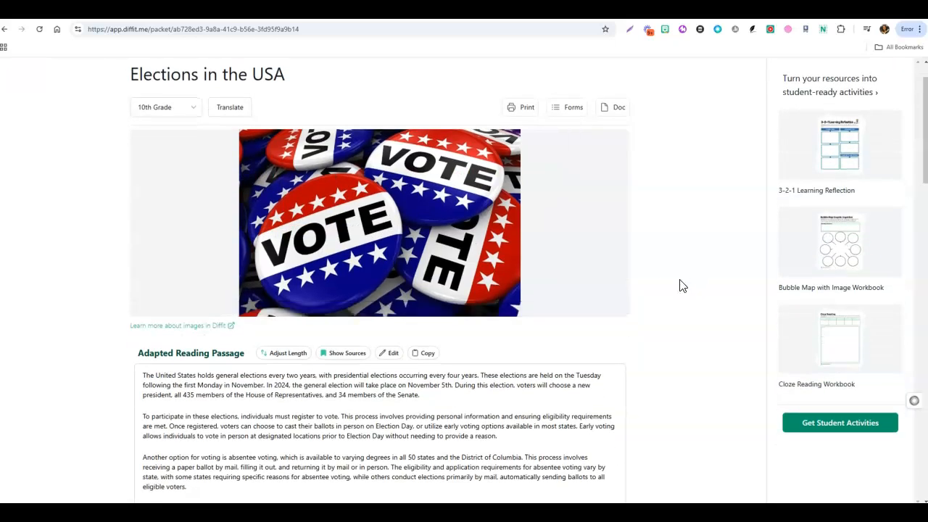
scroll(682, 285, down, 3)
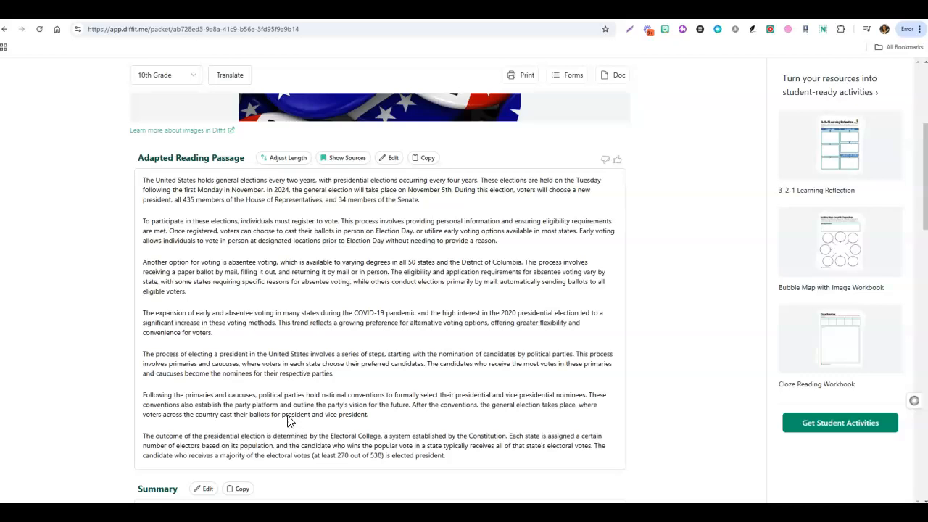
click(343, 158)
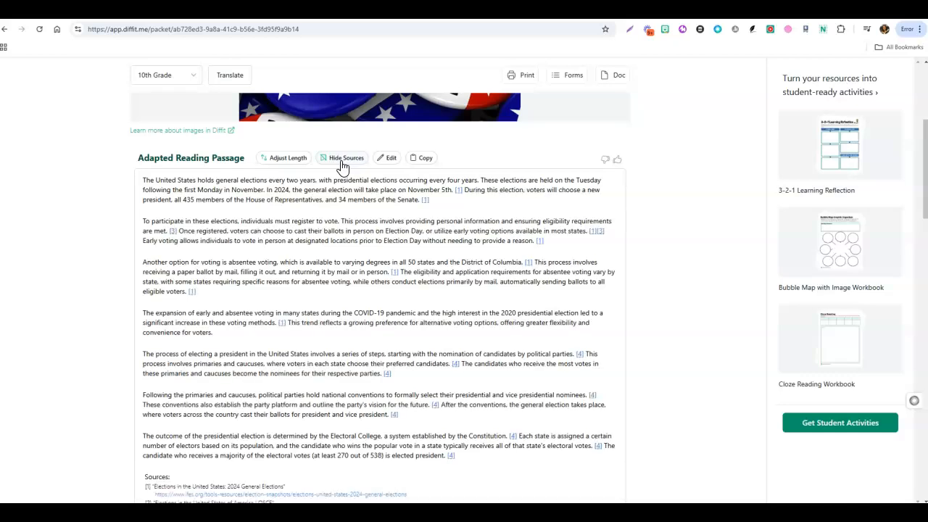
scroll(272, 427, down, 2)
scroll(272, 427, down, 1)
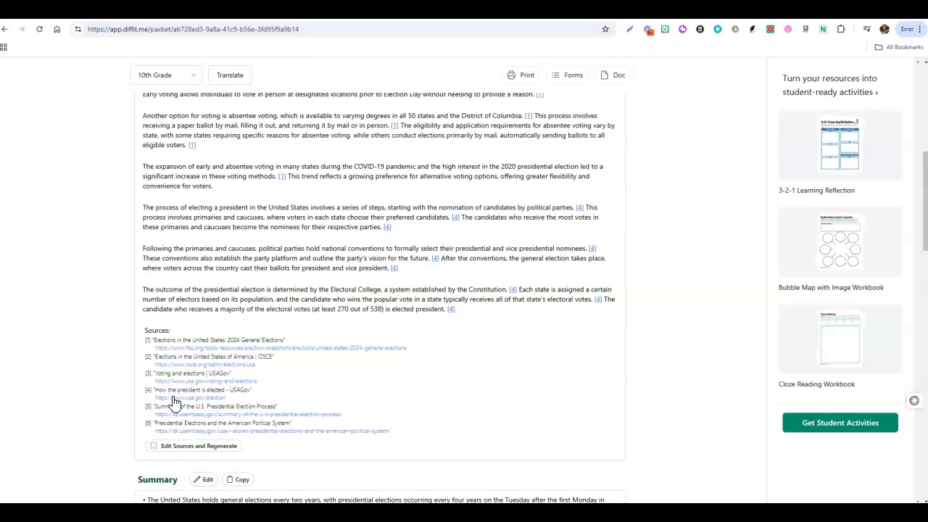
- Regenerate the passage without the source "Presidential Elections and the American Political System"
click(184, 449)
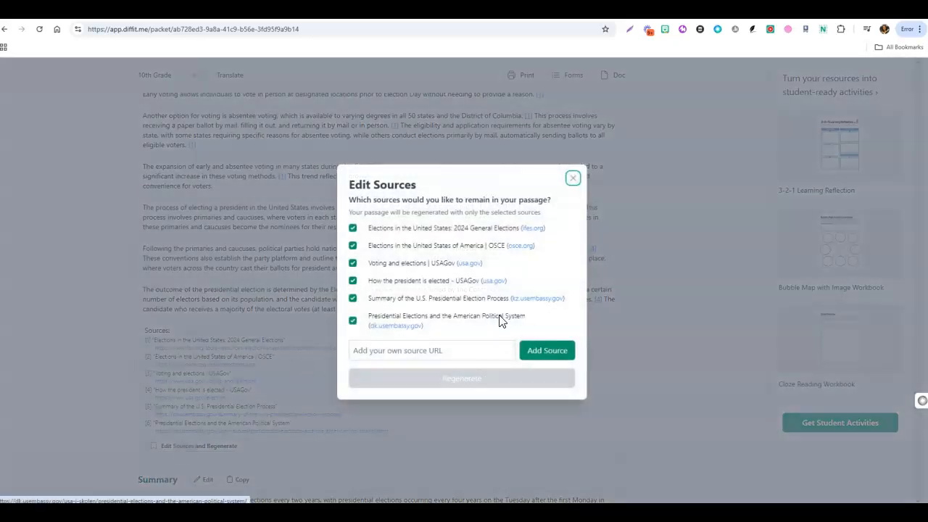
click(353, 322)
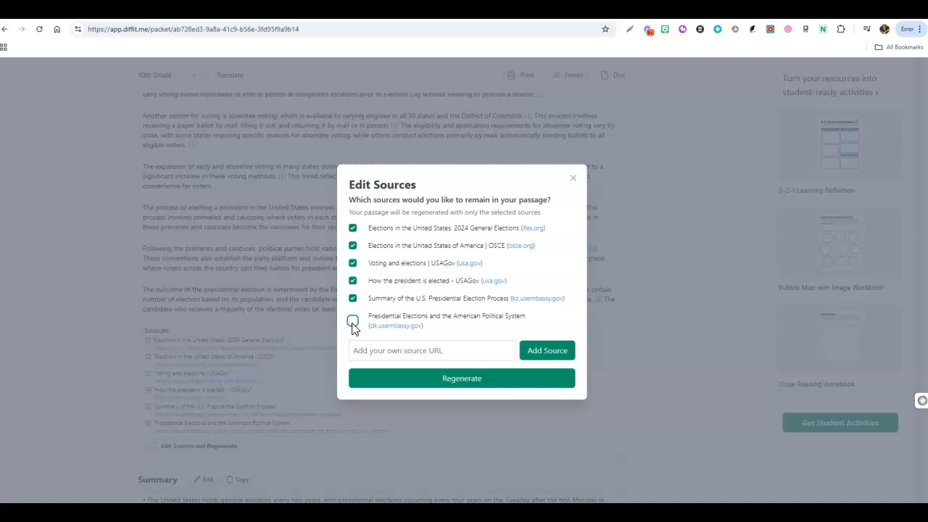
click(440, 379)
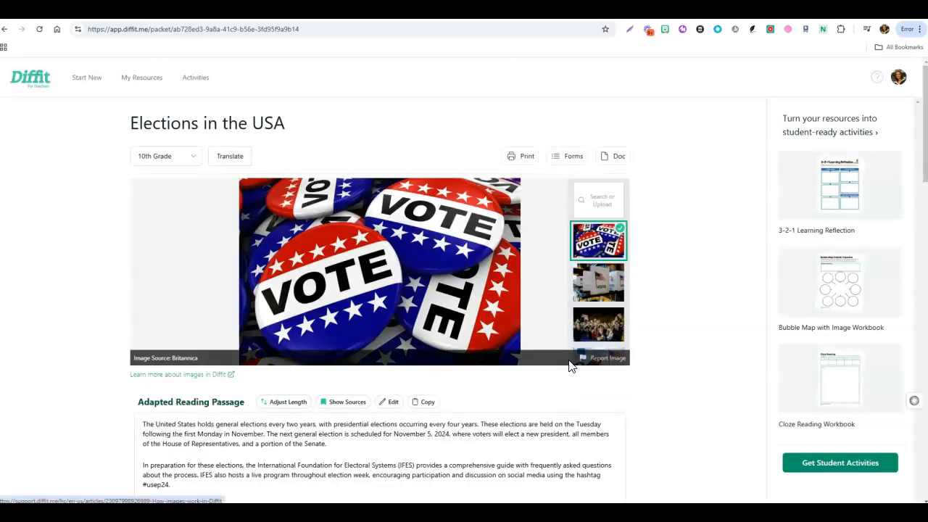
- Show the sources of the regenerated reading passage and check its citations against the source list
scroll(648, 369, down, 3)
scroll(648, 369, down, 3)
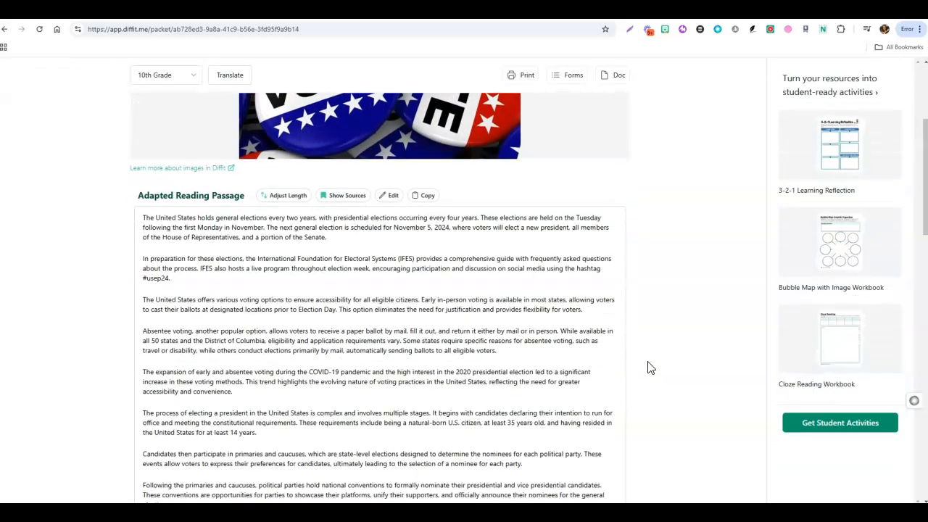
scroll(456, 232, up, 1)
click(349, 162)
scroll(336, 331, down, 1)
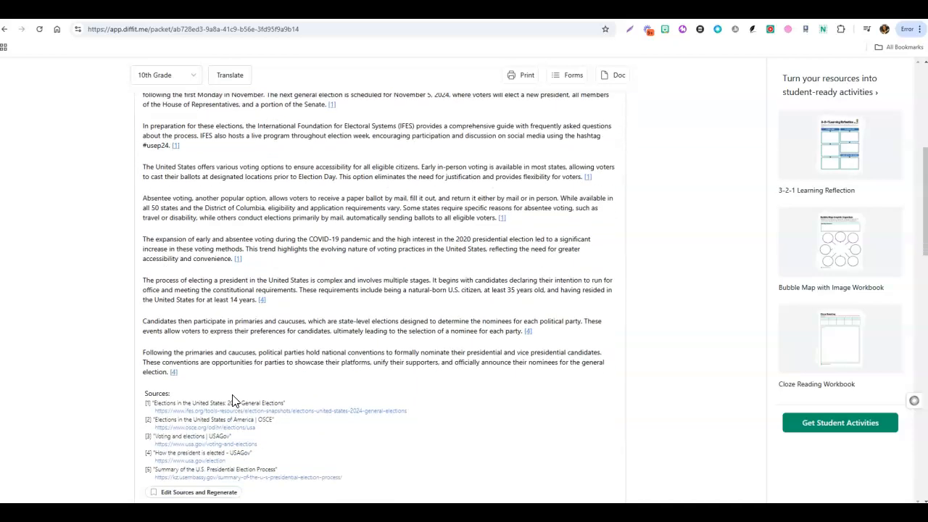
scroll(355, 180, up, 1)
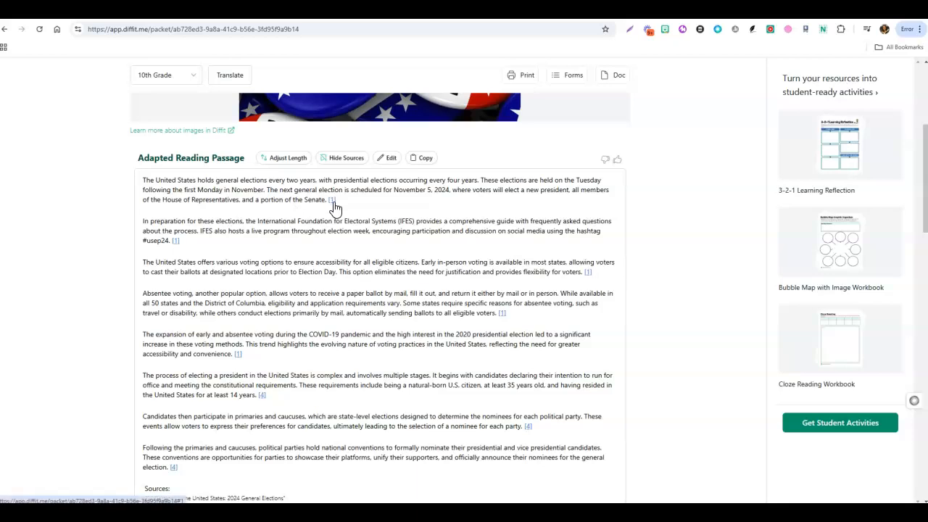
- Follow the first paragraph's citation to its ifes.org source page, then return and look over the passage
click(333, 203)
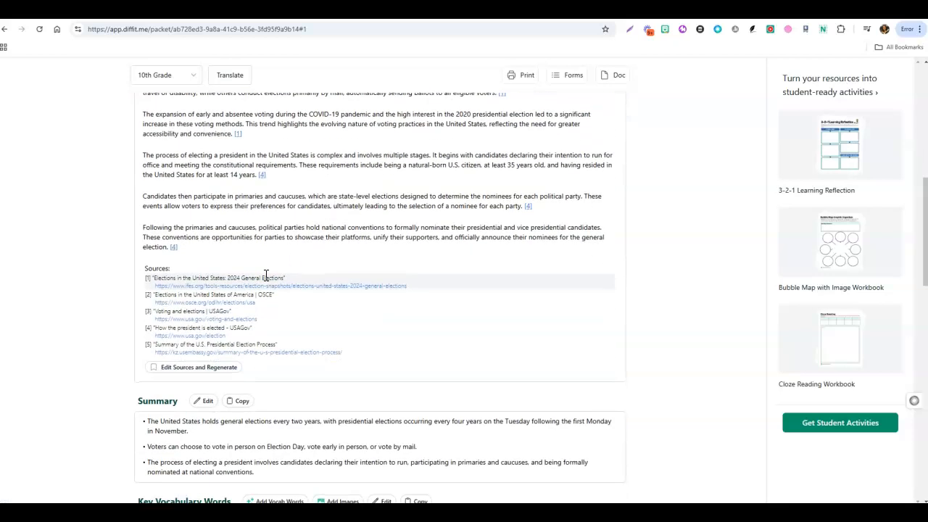
click(264, 288)
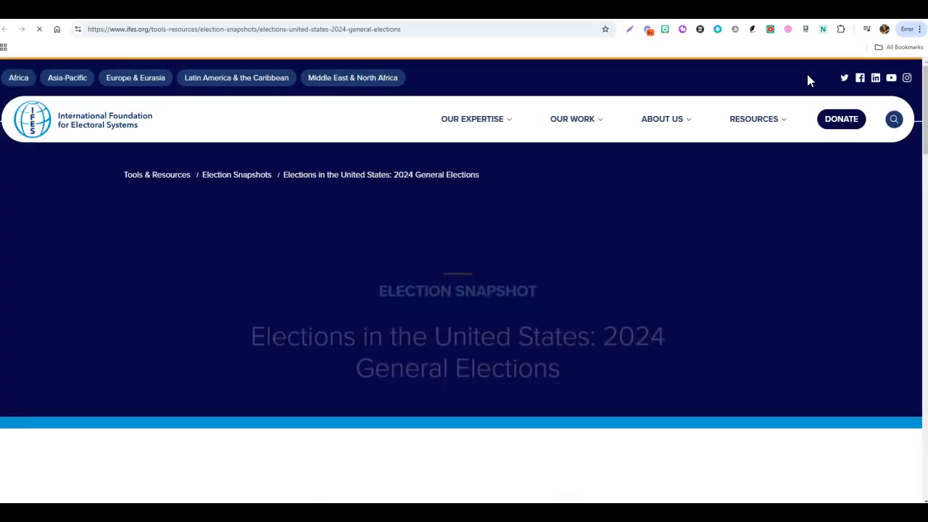
click(776, 10)
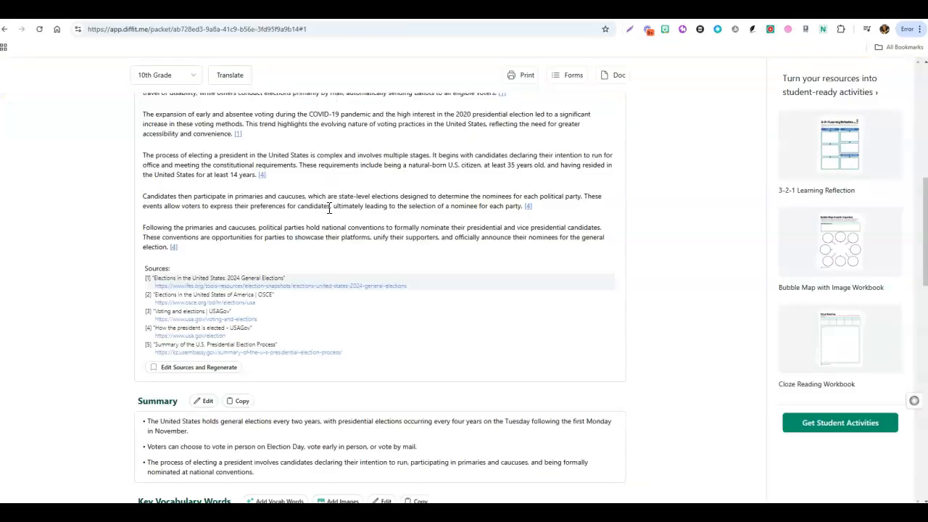
scroll(330, 211, up, 4)
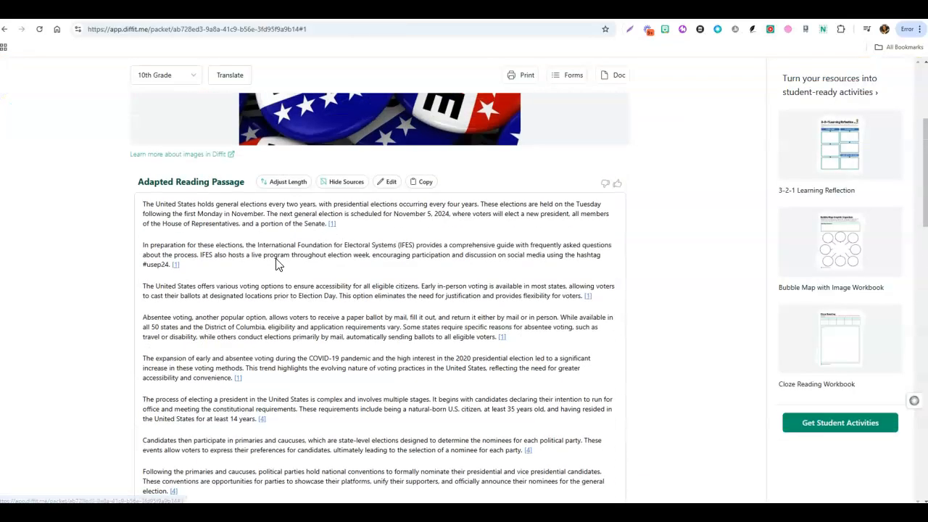
scroll(276, 264, down, 3)
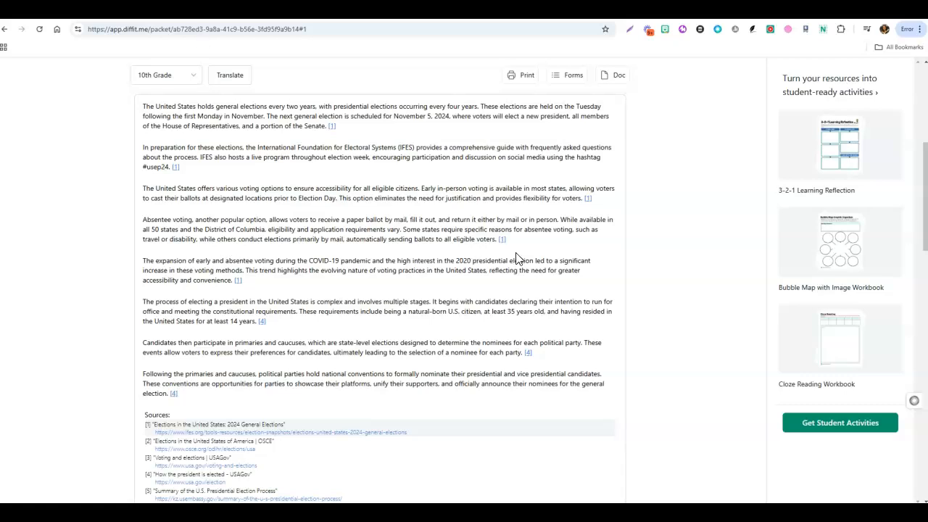
- Open the summary for editing and look over its bullet points and the neighbouring sections
scroll(519, 255, down, 5)
scroll(517, 245, down, 4)
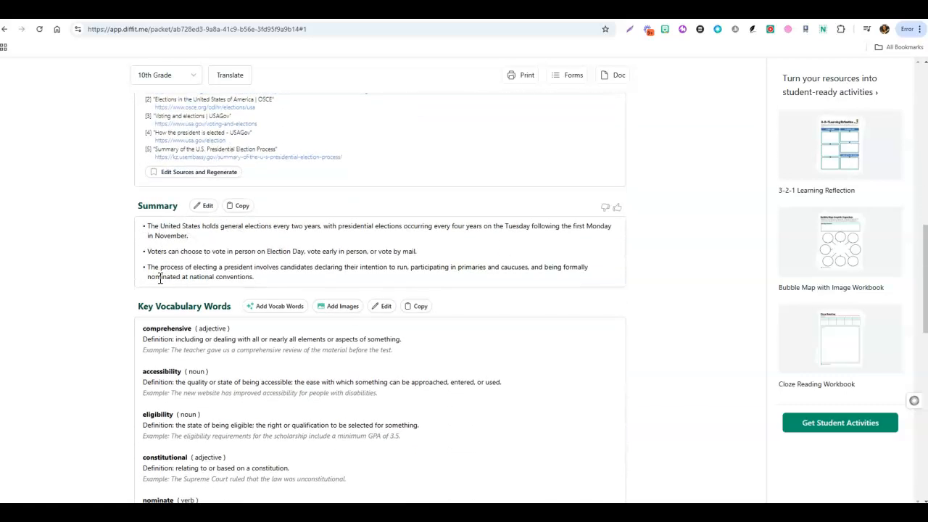
click(207, 210)
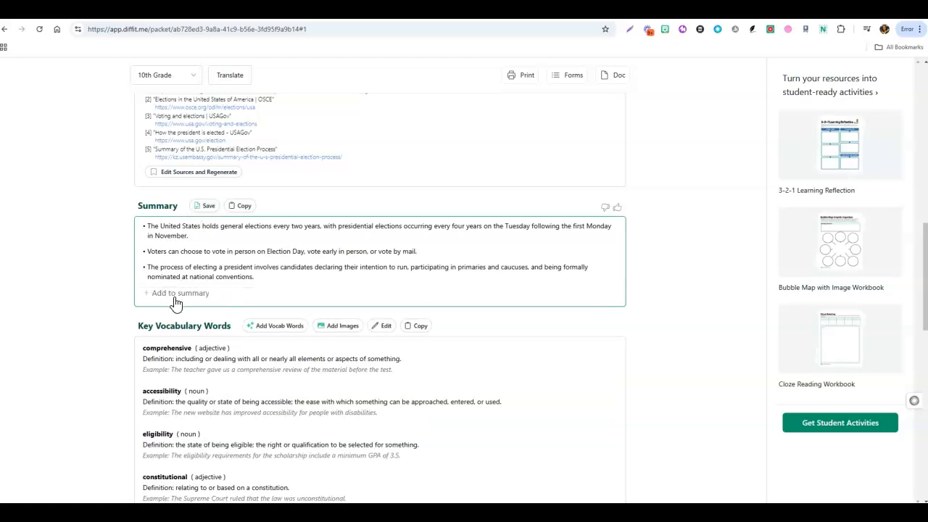
scroll(228, 292, down, 1)
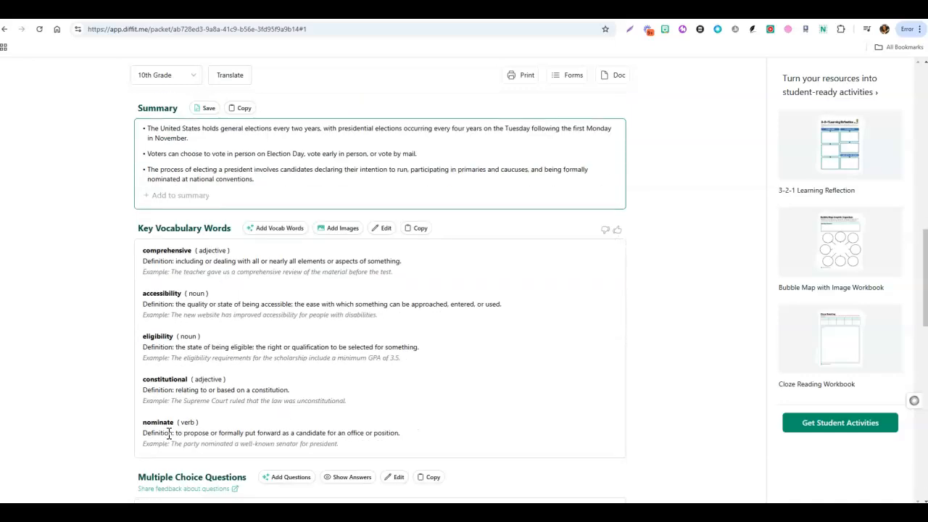
scroll(215, 269, up, 3)
scroll(232, 215, up, 2)
scroll(234, 290, down, 2)
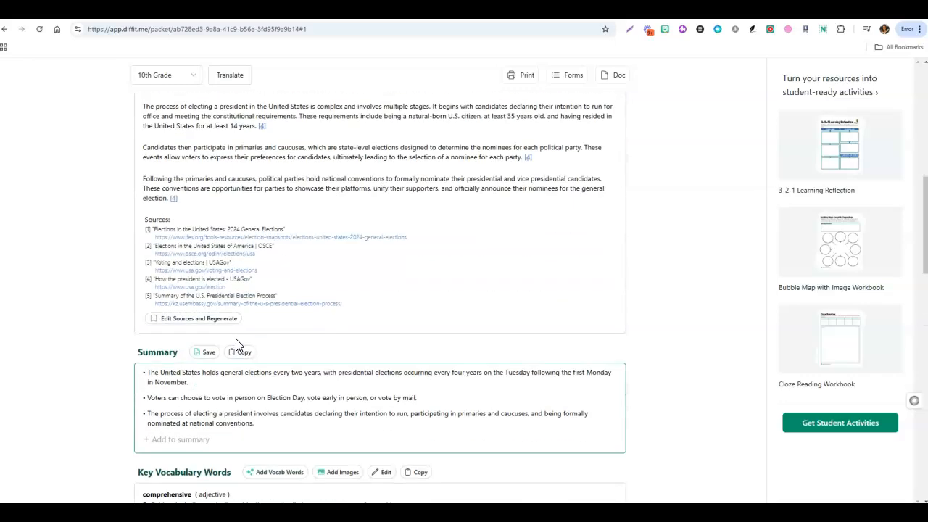
- Generate two additional key vocabulary words, using key words pulled from the text as the source
scroll(237, 346, down, 2)
scroll(242, 314, down, 2)
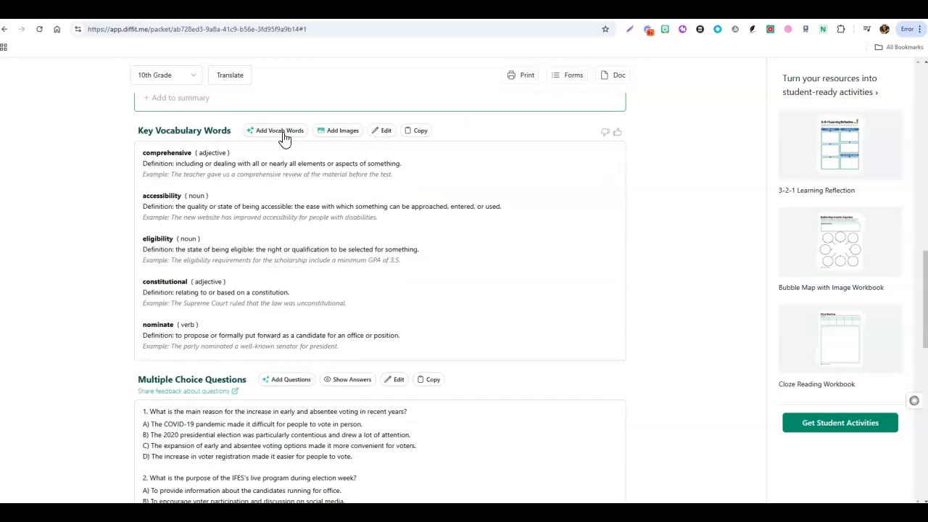
scroll(284, 139, down, 1)
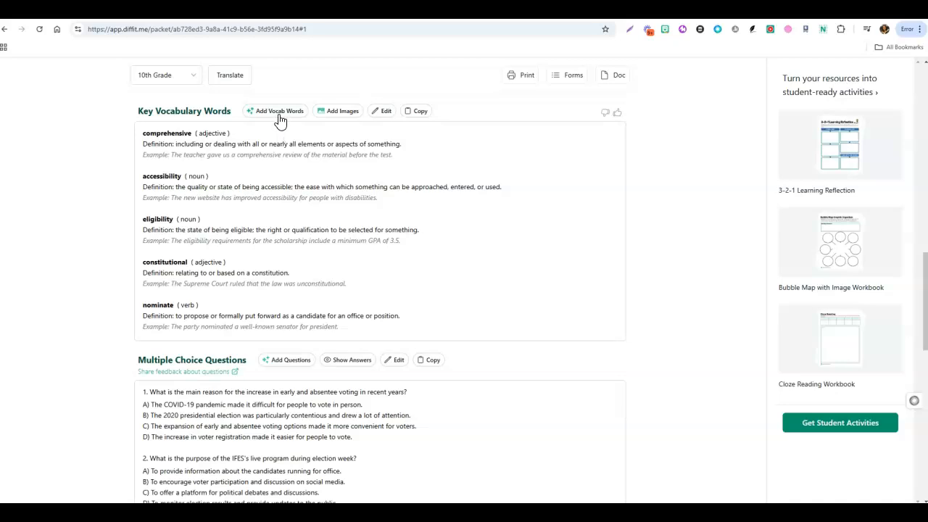
click(279, 116)
click(393, 295)
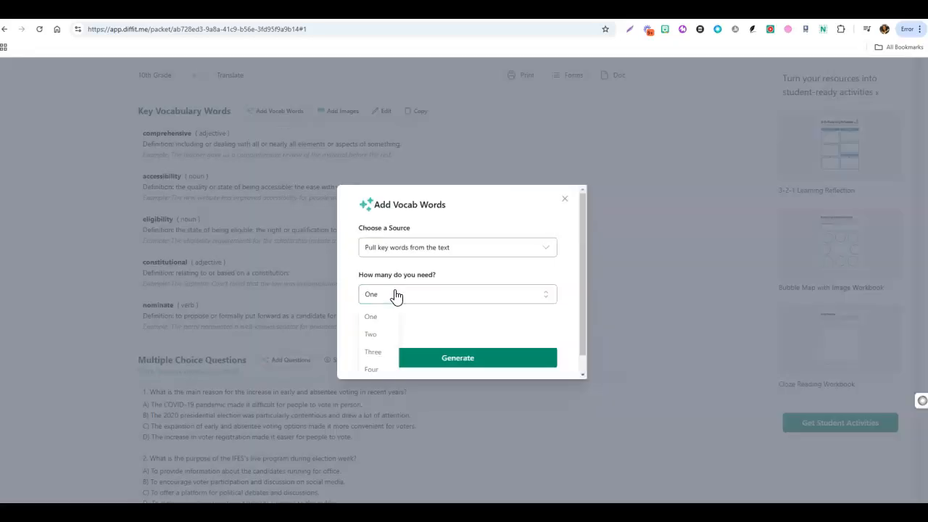
click(370, 335)
click(436, 363)
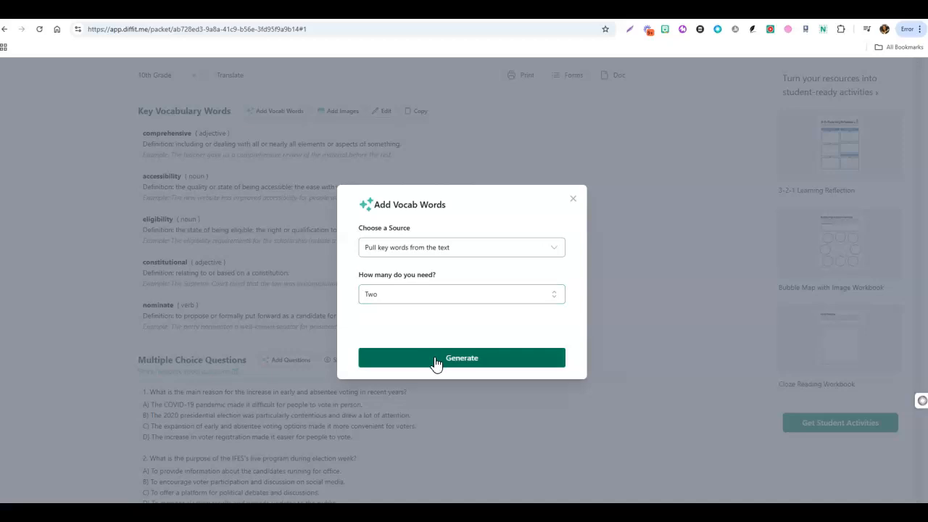
click(434, 254)
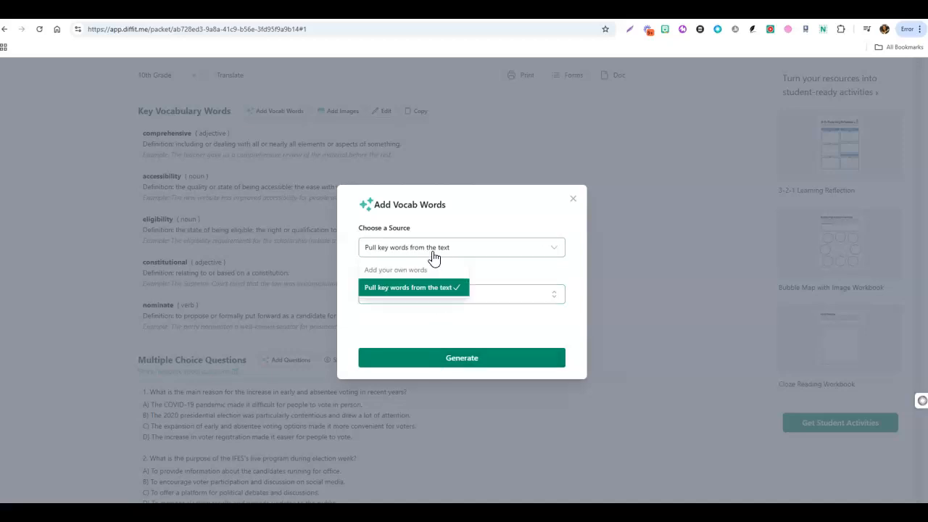
click(454, 365)
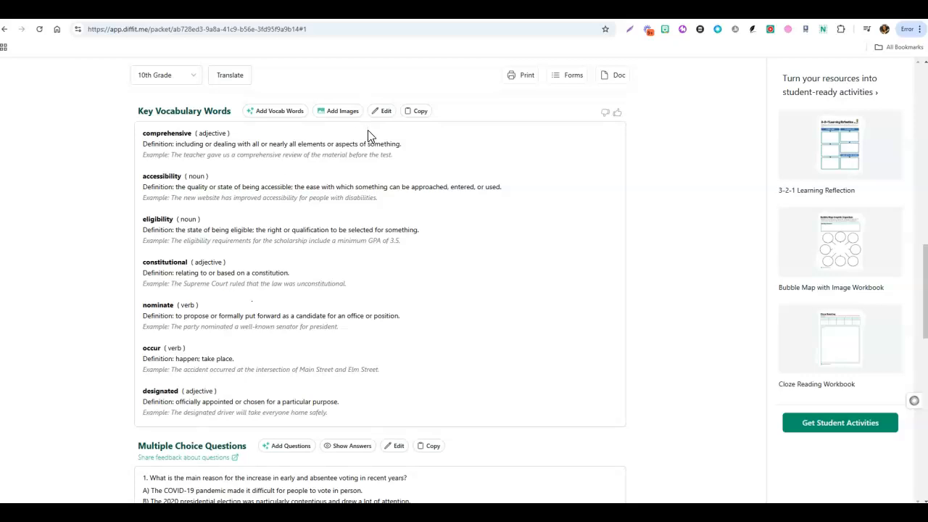
- Generate 2 additional multiple choice questions at the Comprehension depth-of-knowledge level and look over the extended question list
scroll(390, 181, down, 3)
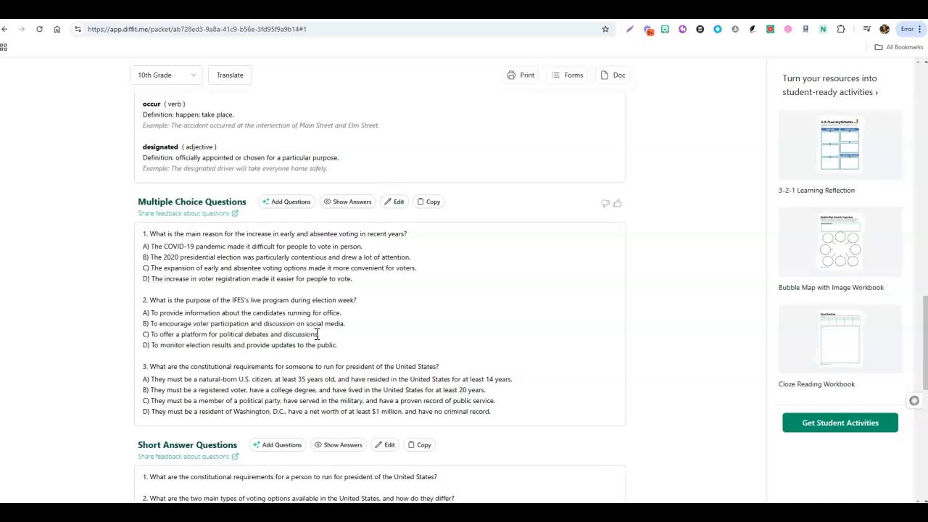
click(282, 204)
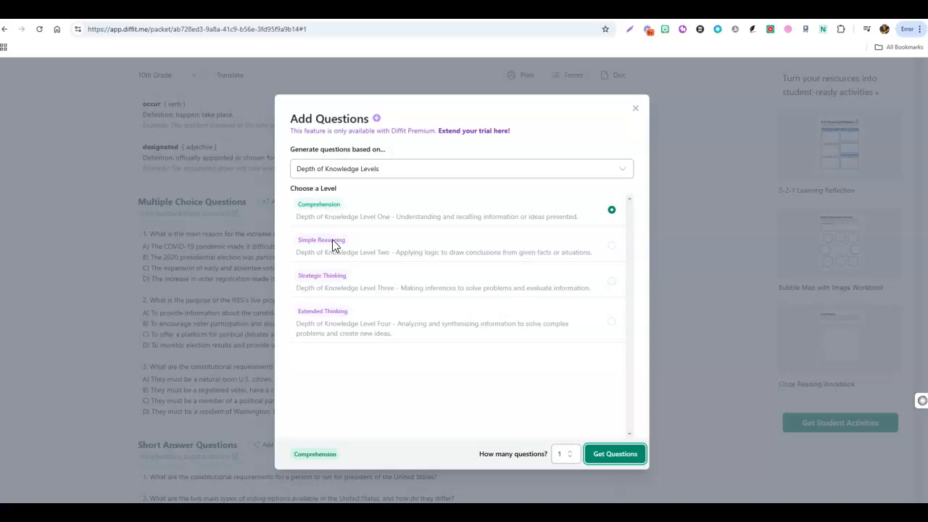
click(573, 454)
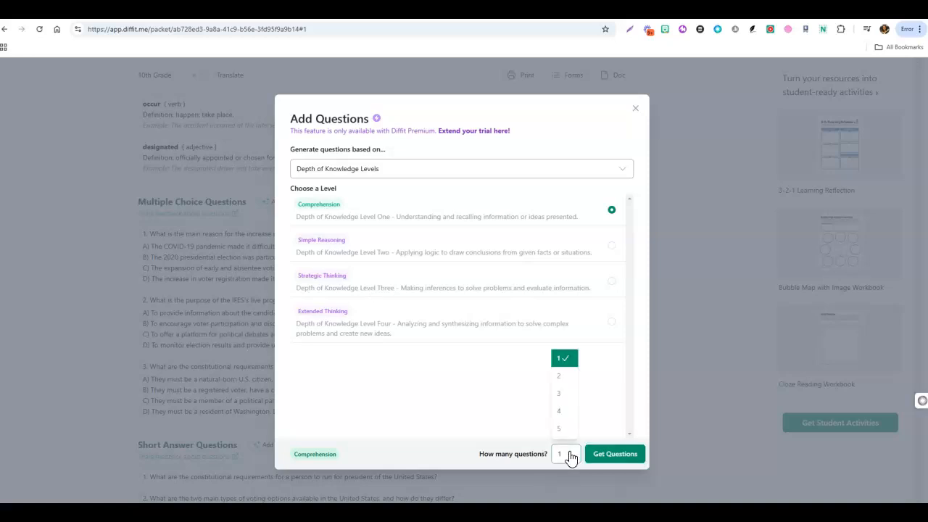
click(561, 379)
click(613, 456)
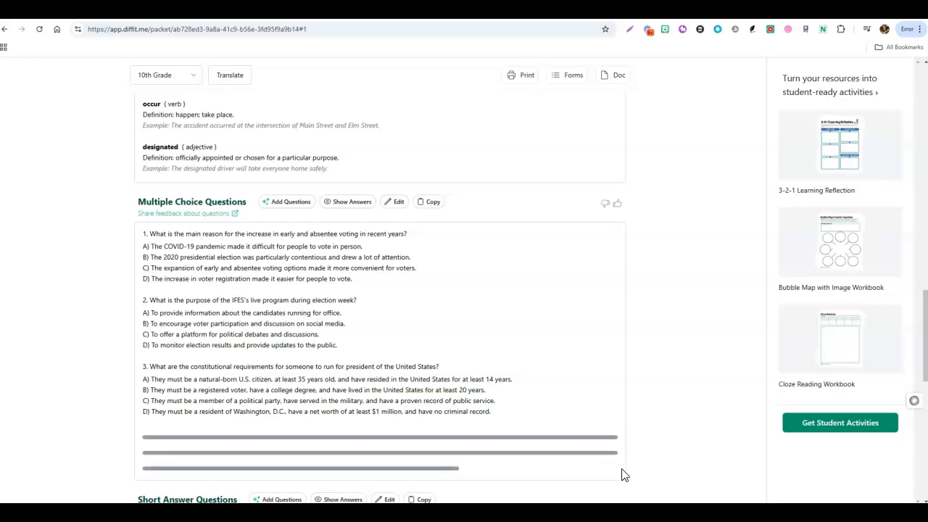
scroll(645, 365, down, 3)
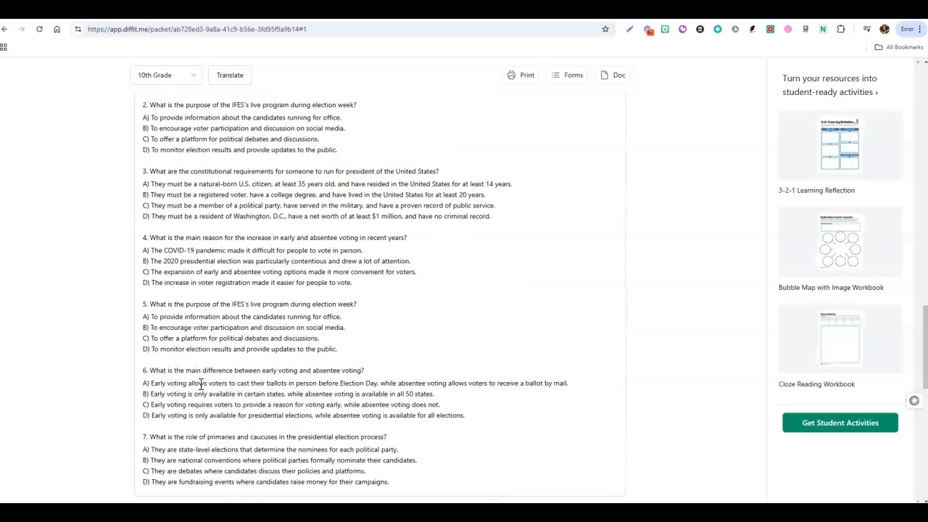
scroll(203, 406, down, 2)
scroll(293, 378, up, 2)
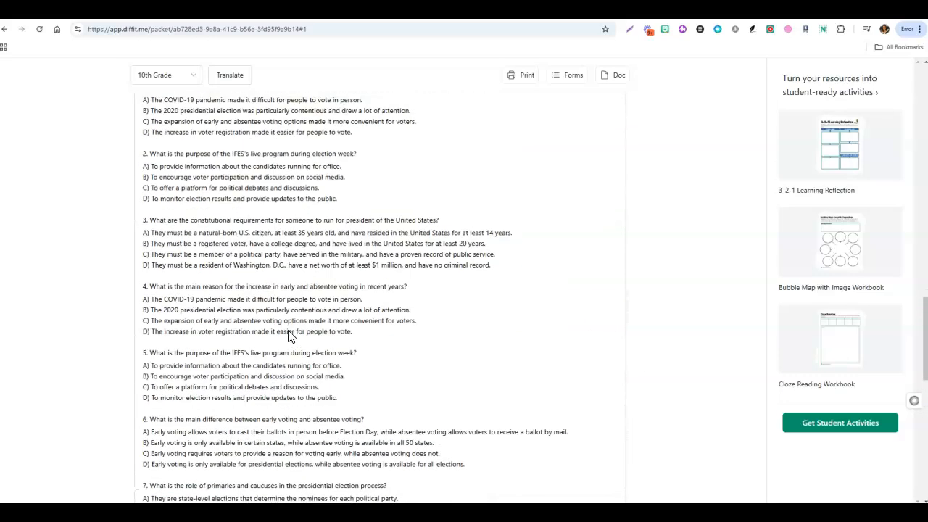
- Show the answers for the multiple choice and short answer questions, and look over the open-ended prompts
scroll(288, 336, up, 3)
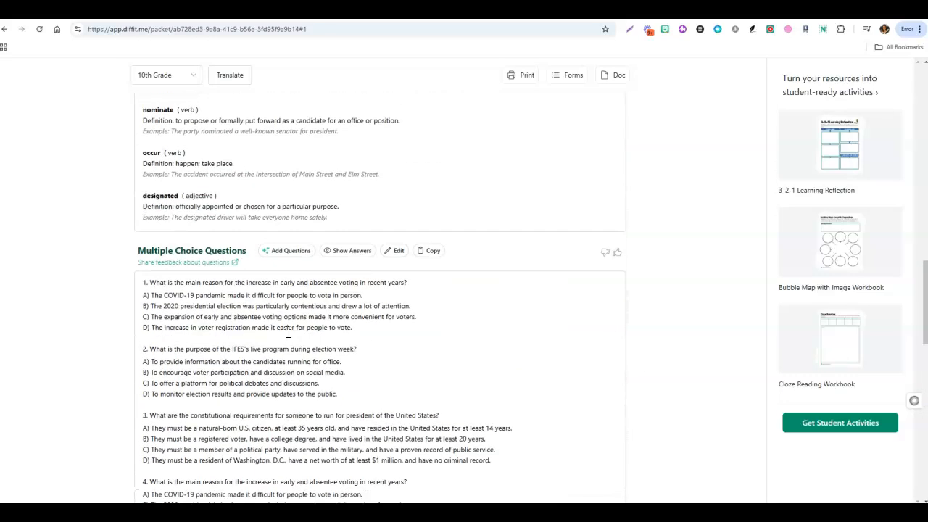
click(347, 252)
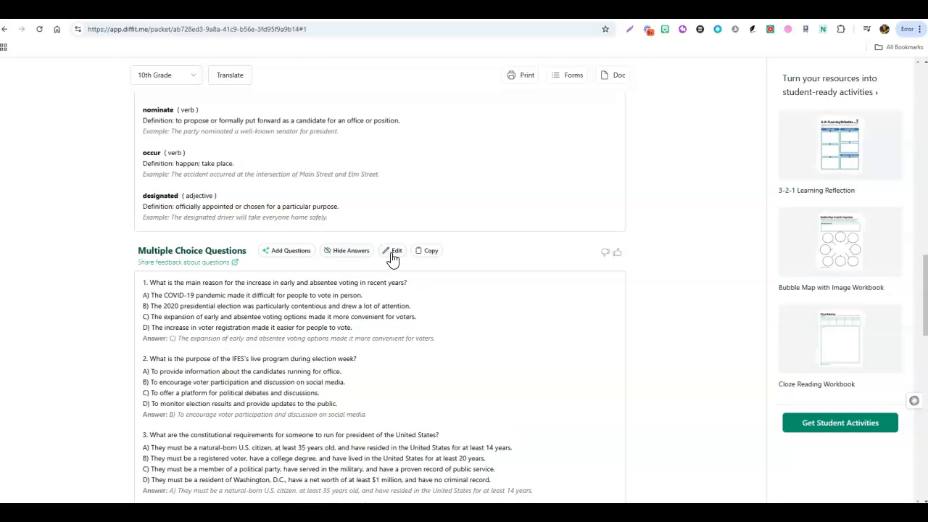
scroll(709, 286, down, 8)
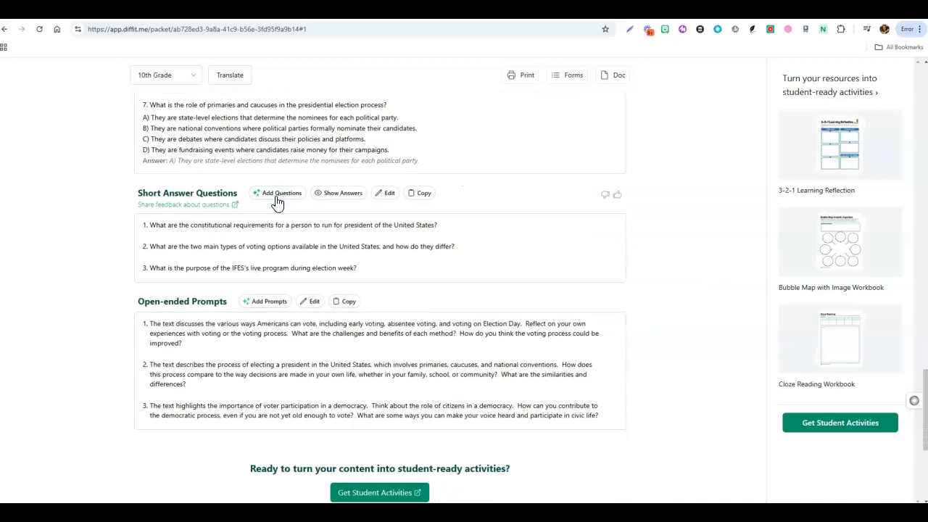
click(337, 197)
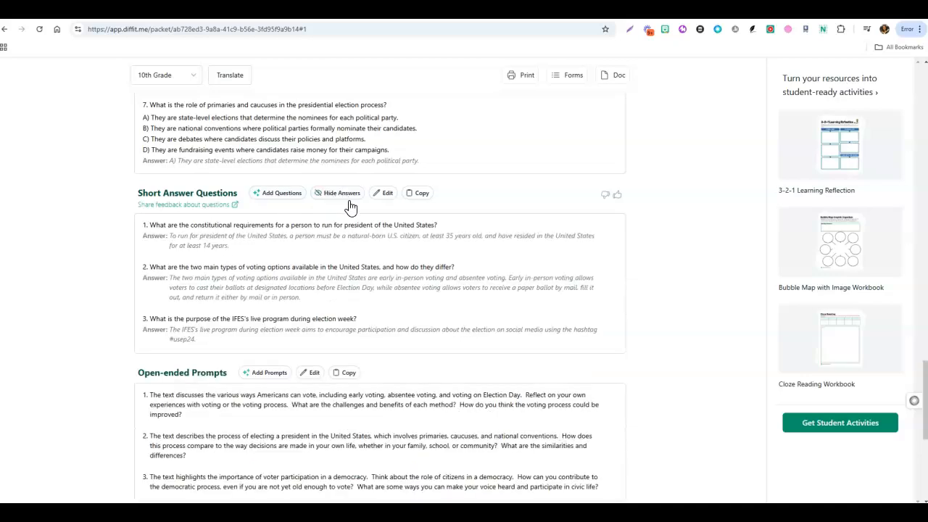
scroll(380, 244, down, 2)
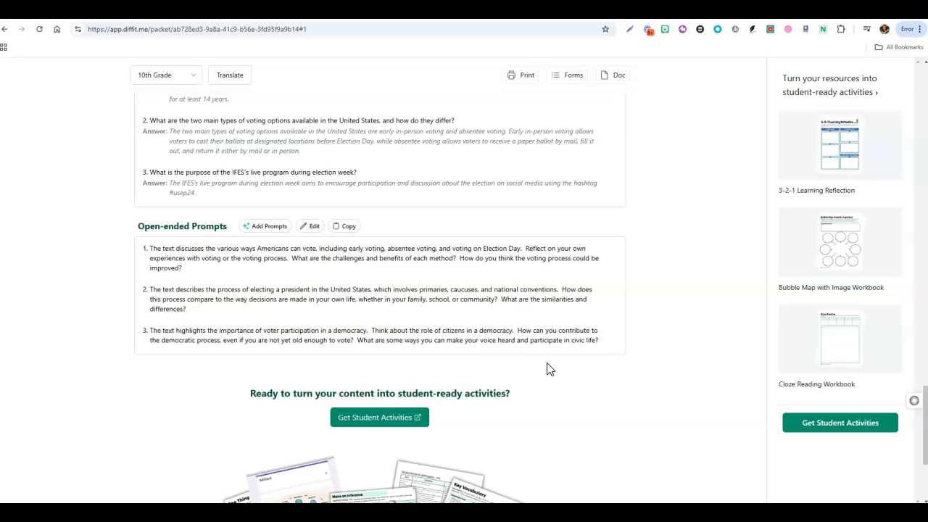
- Return to the start of the packet and look through the available reading levels without changing the grade
scroll(615, 364, up, 4)
scroll(617, 365, up, 20)
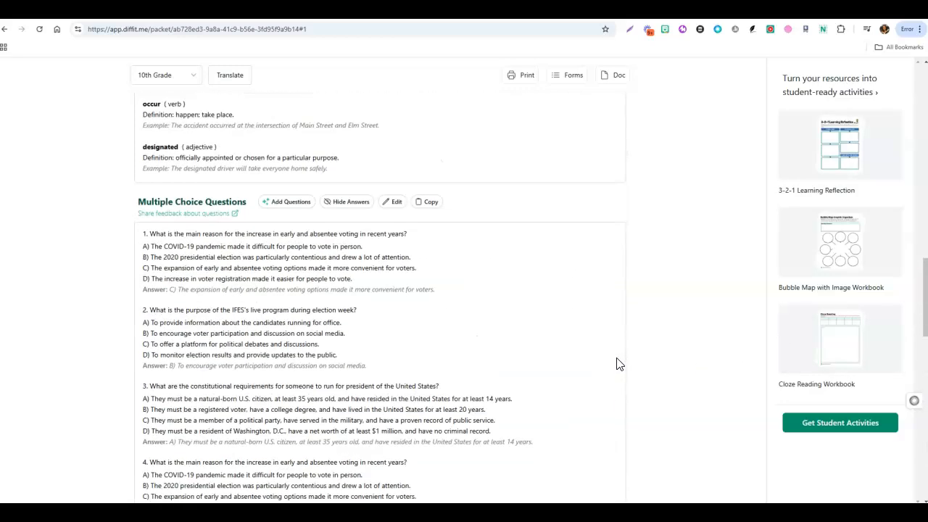
scroll(617, 364, up, 1)
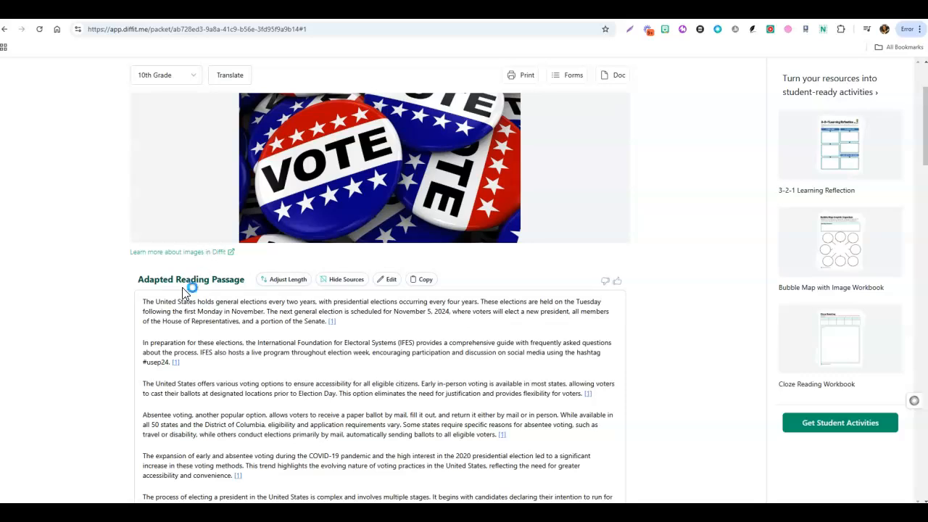
scroll(624, 313, up, 1)
scroll(623, 314, up, 1)
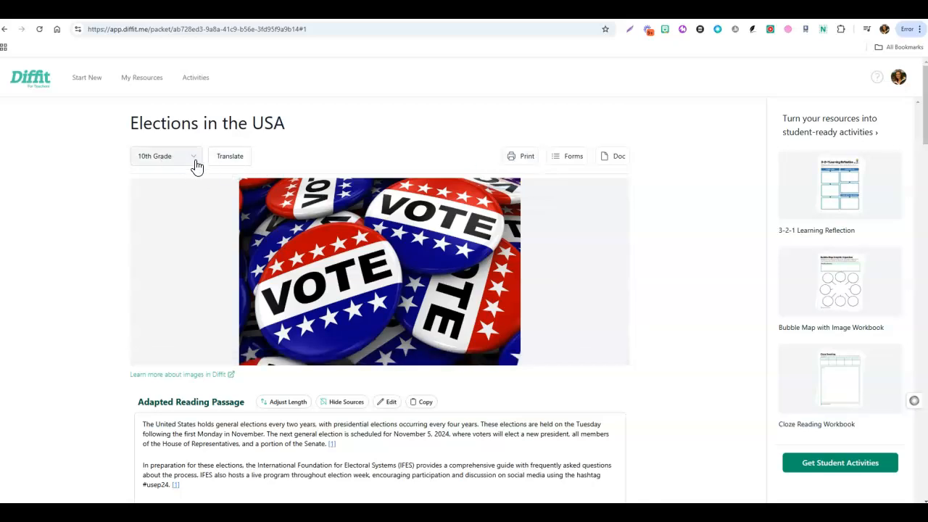
scroll(247, 406, down, 2)
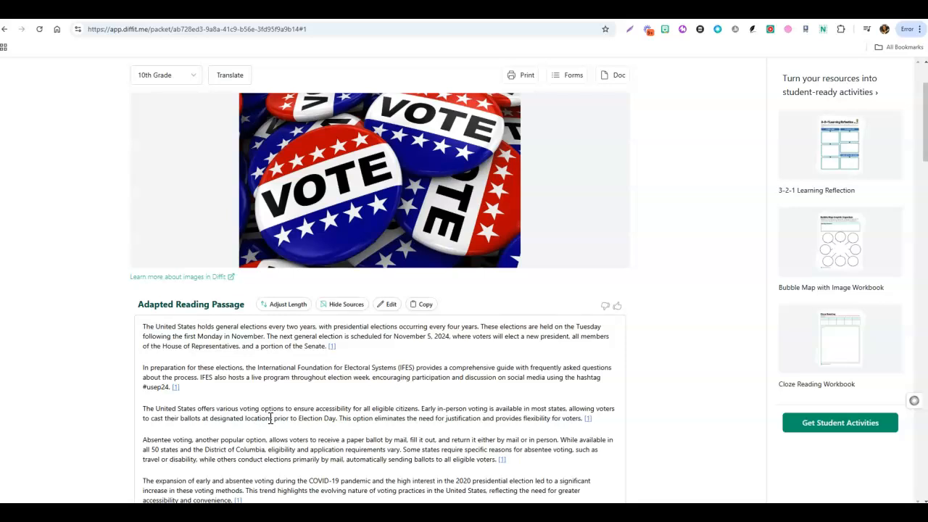
scroll(270, 417, up, 2)
click(198, 158)
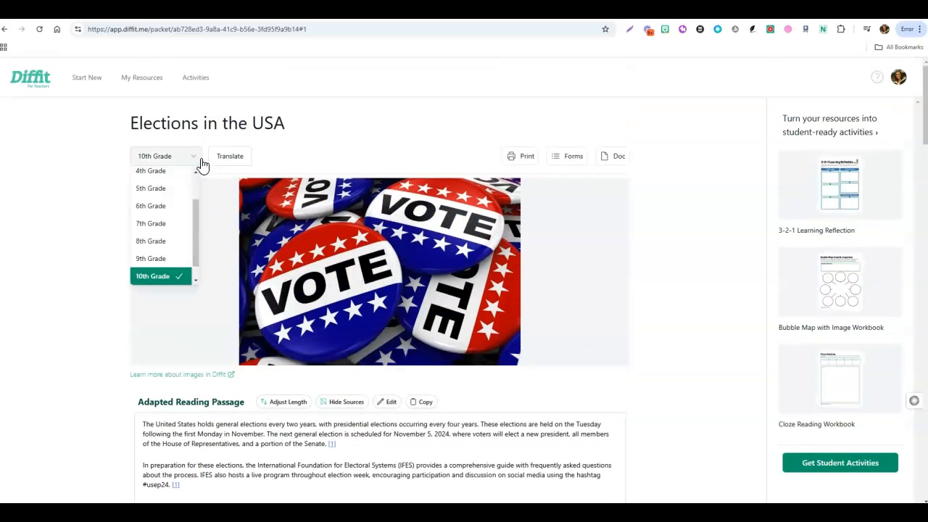
click(314, 151)
- Translate all sections of the packet into Spanish and look over the translated reading passage and summary
click(235, 160)
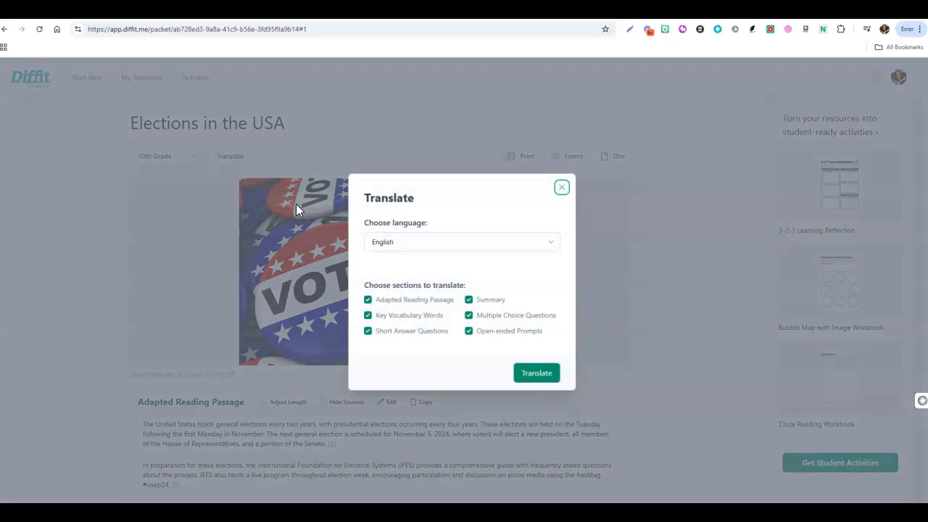
click(408, 239)
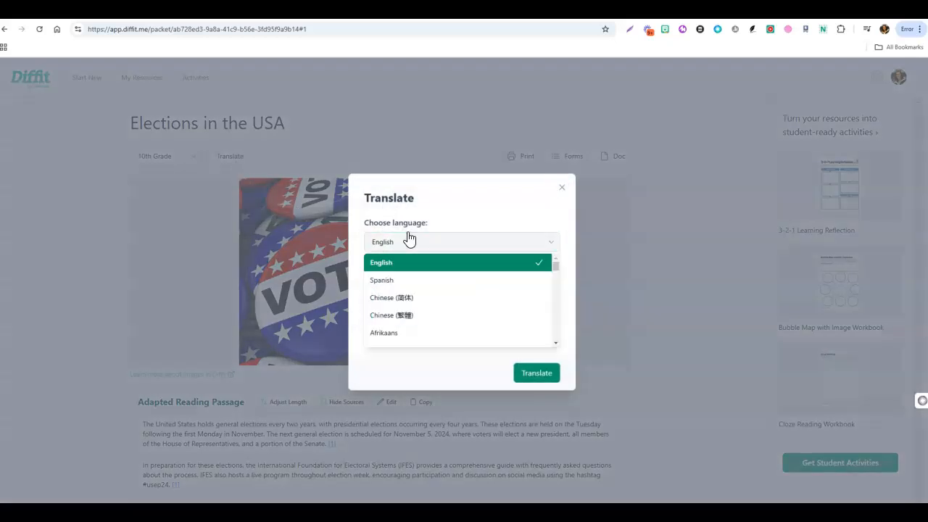
click(404, 282)
click(544, 376)
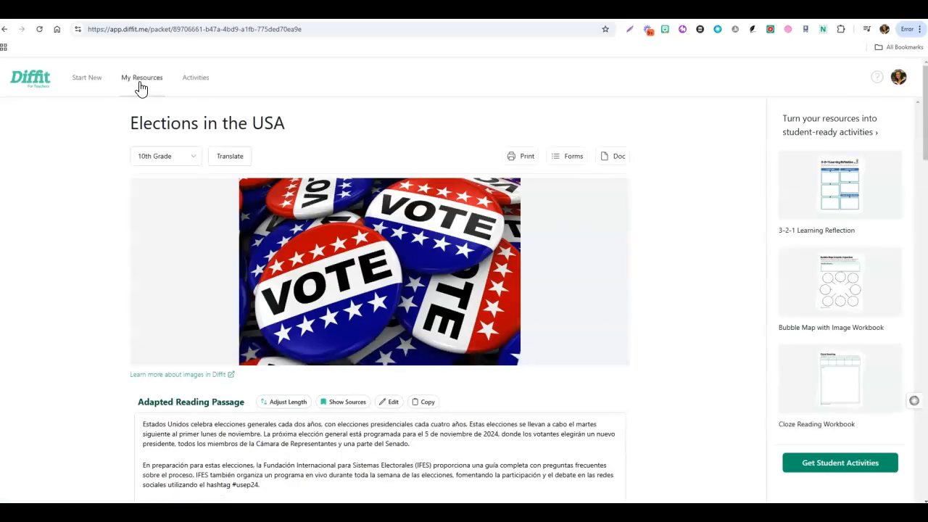
scroll(713, 398, down, 3)
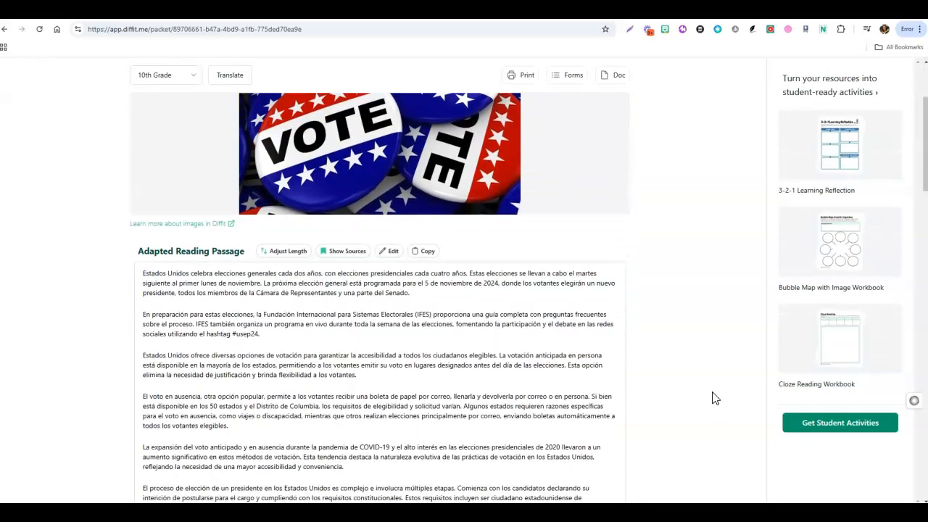
scroll(261, 305, down, 3)
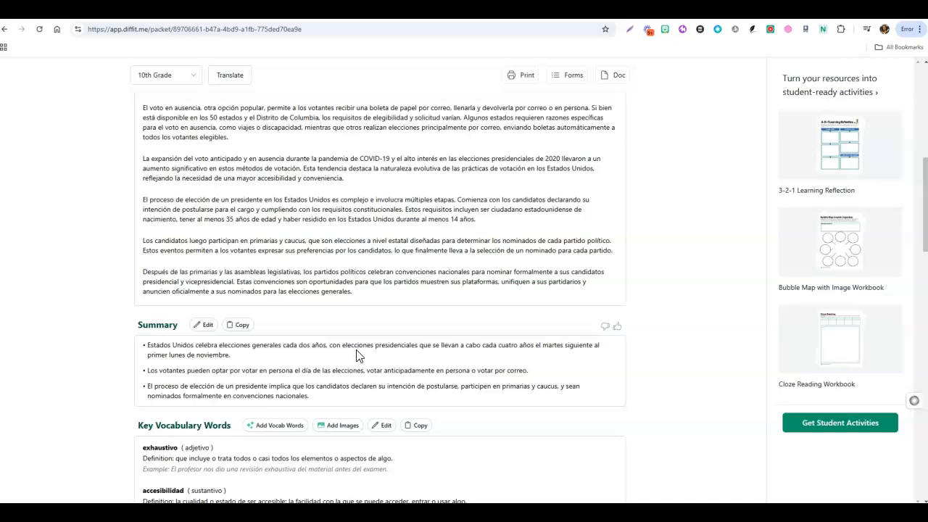
scroll(358, 349, up, 3)
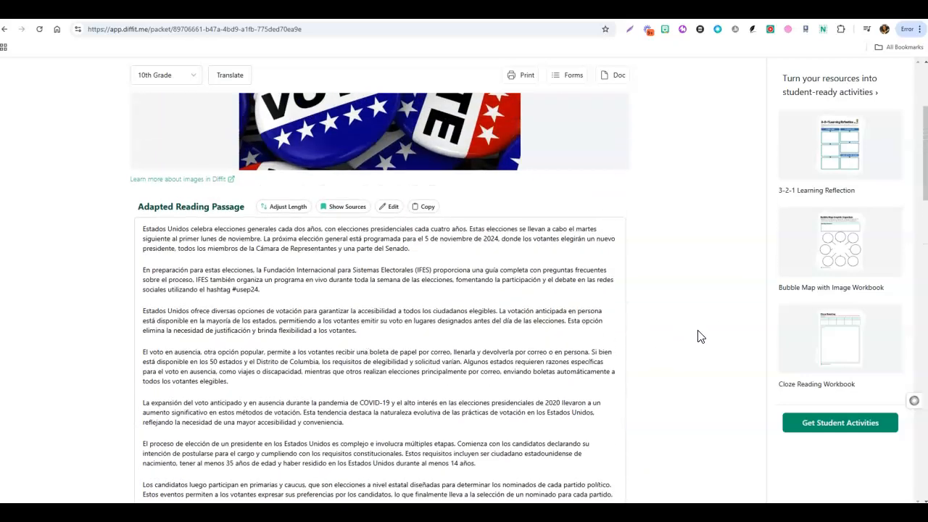
scroll(701, 343, up, 1)
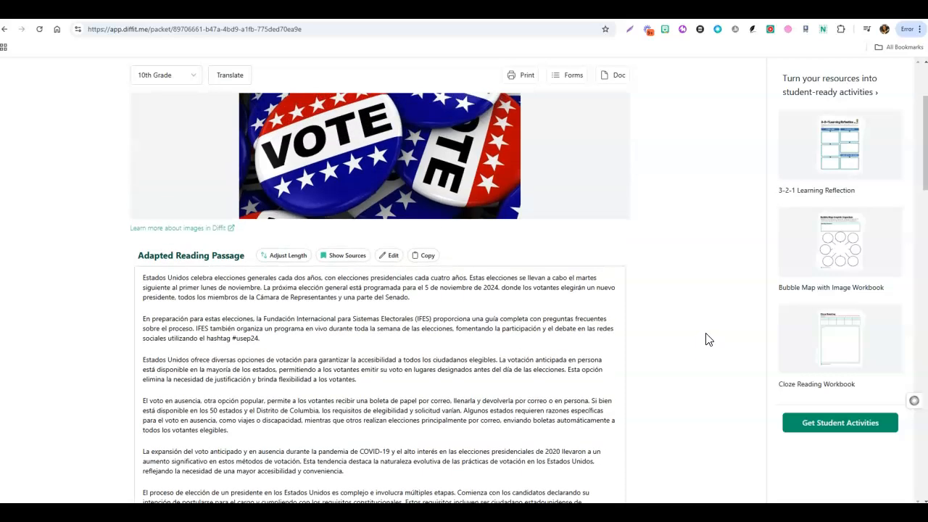
scroll(708, 338, up, 3)
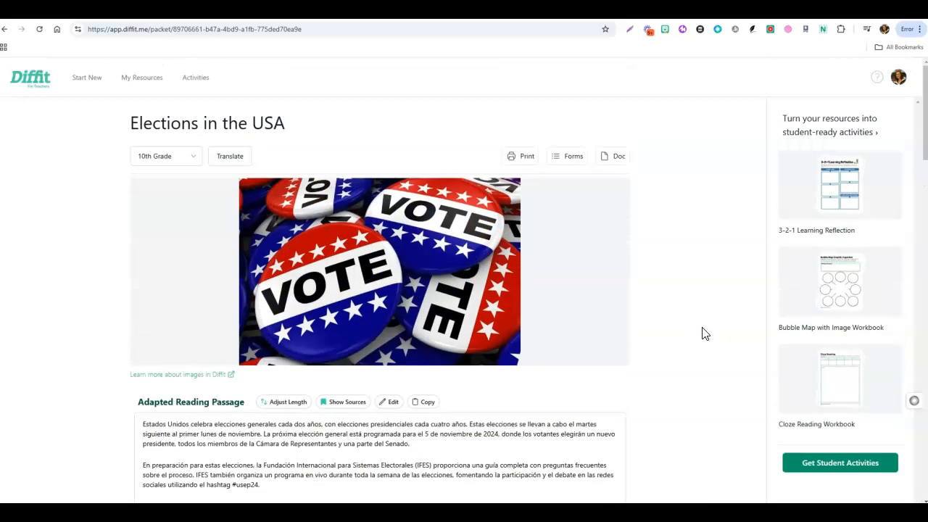
- Reopen the English version of Elections in the USA from the saved resources and open its student activities
click(143, 82)
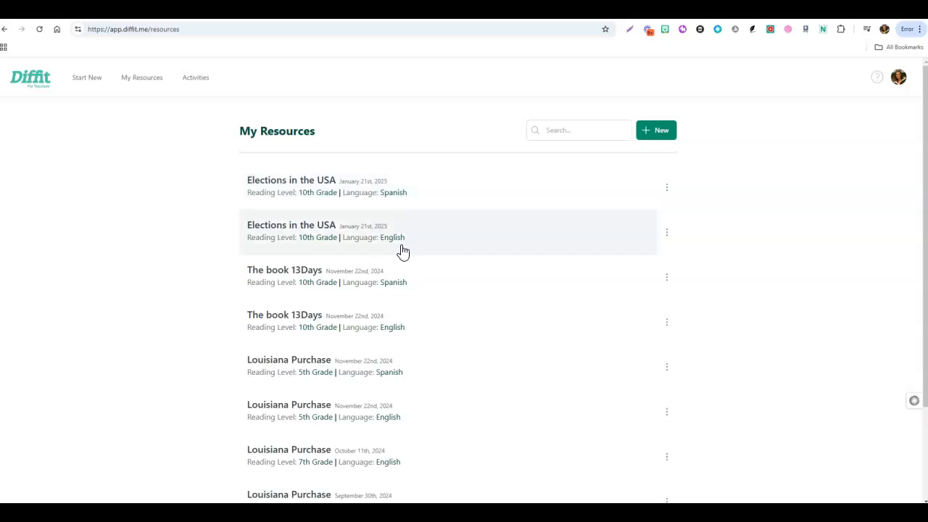
click(294, 236)
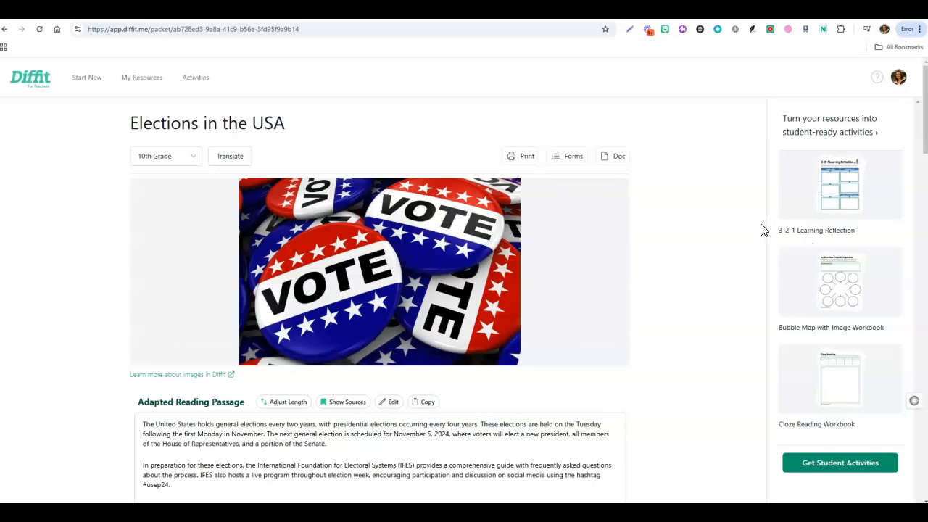
scroll(802, 201, down, 1)
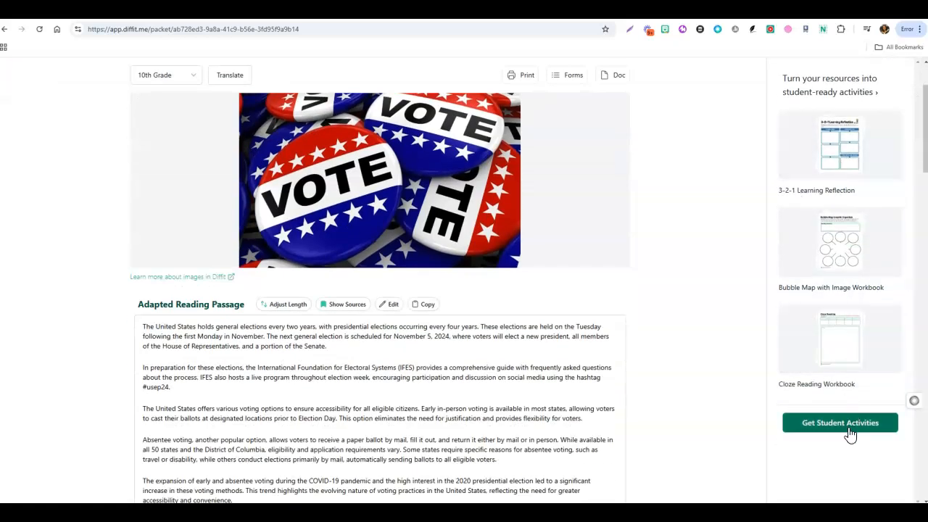
click(845, 423)
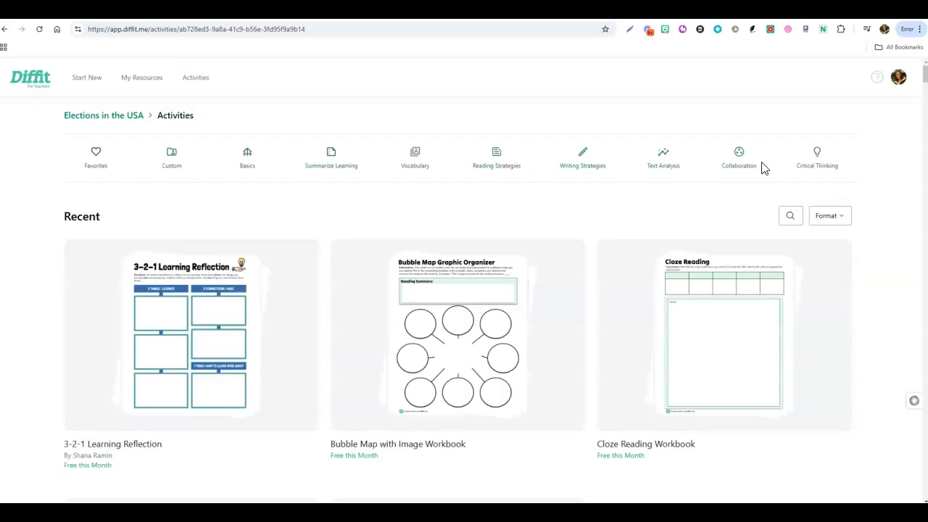
- Browse the recent, featured and basic activity templates offered for the Elections in the USA packet
scroll(314, 338, down, 1)
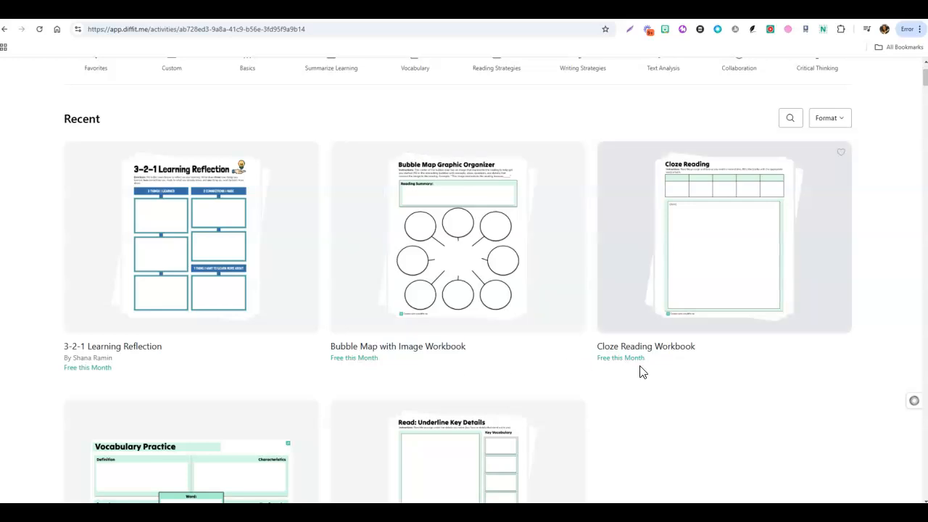
scroll(640, 372, down, 2)
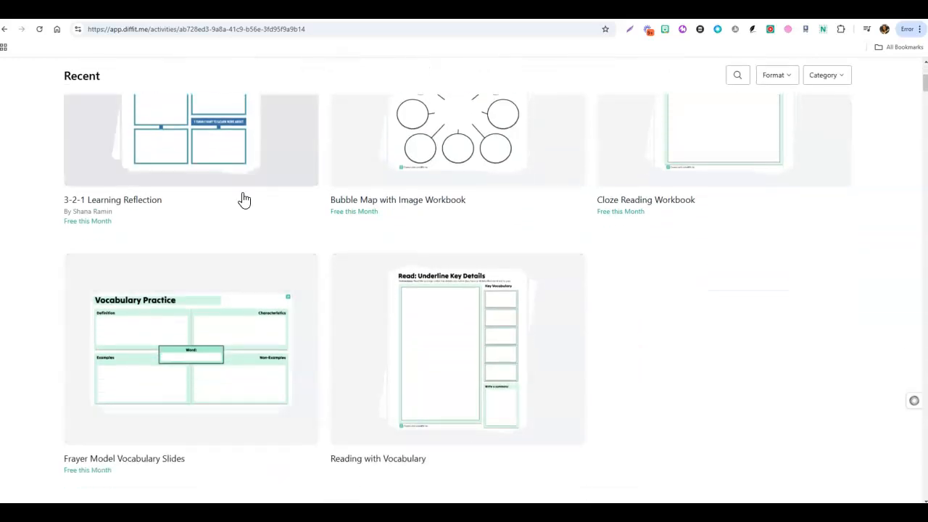
scroll(206, 342, down, 1)
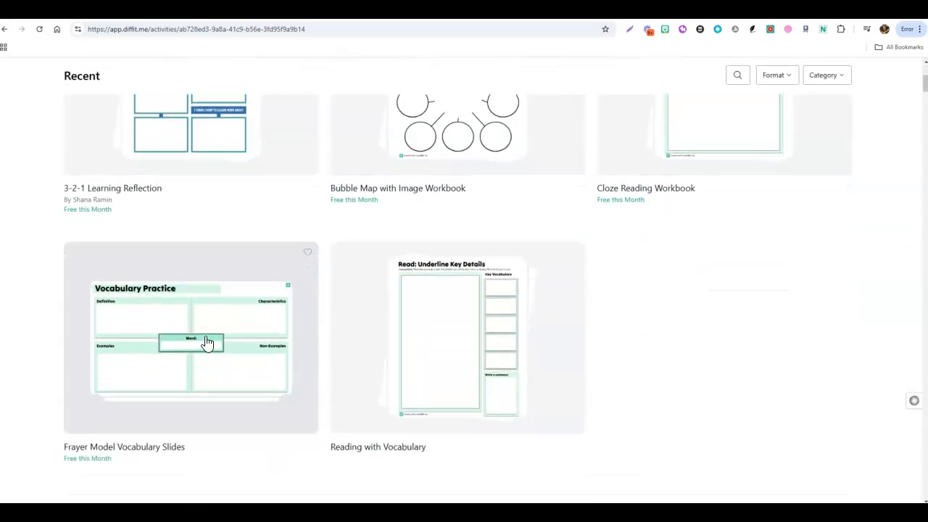
scroll(207, 343, down, 5)
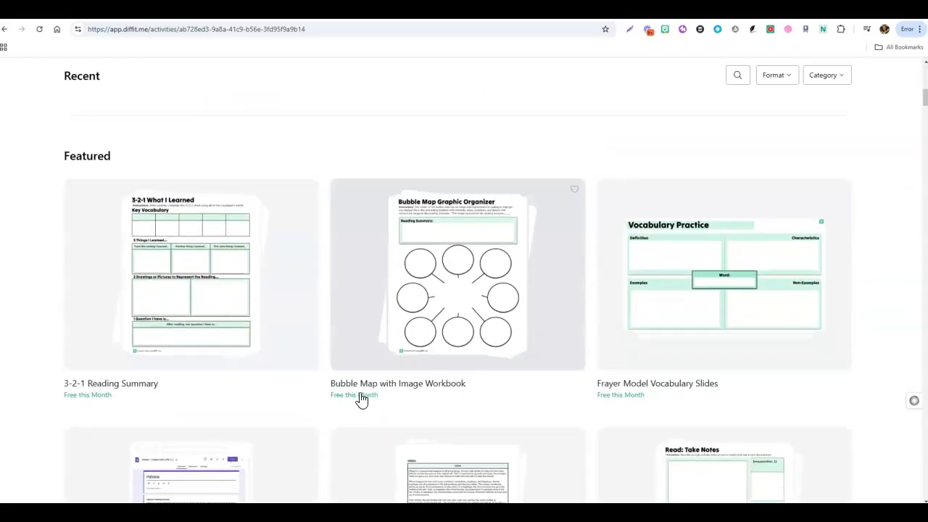
scroll(369, 308, down, 5)
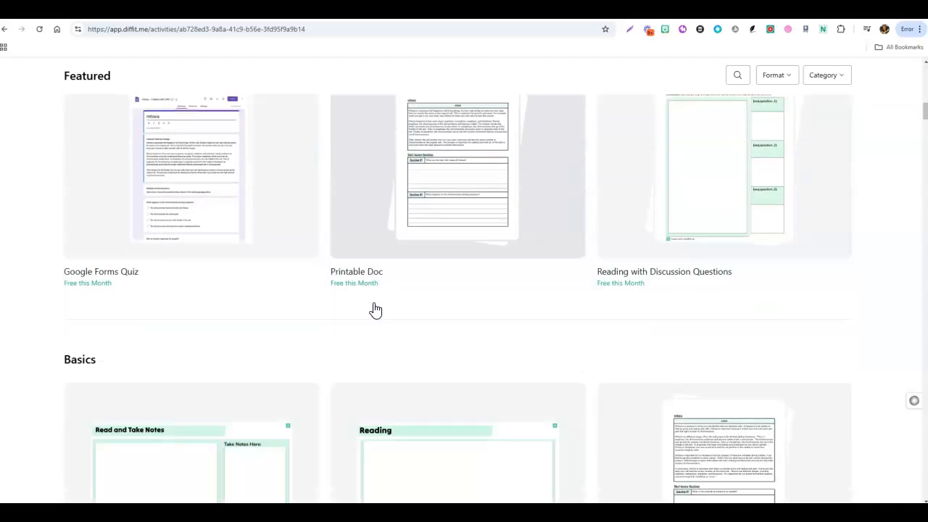
scroll(376, 311, down, 3)
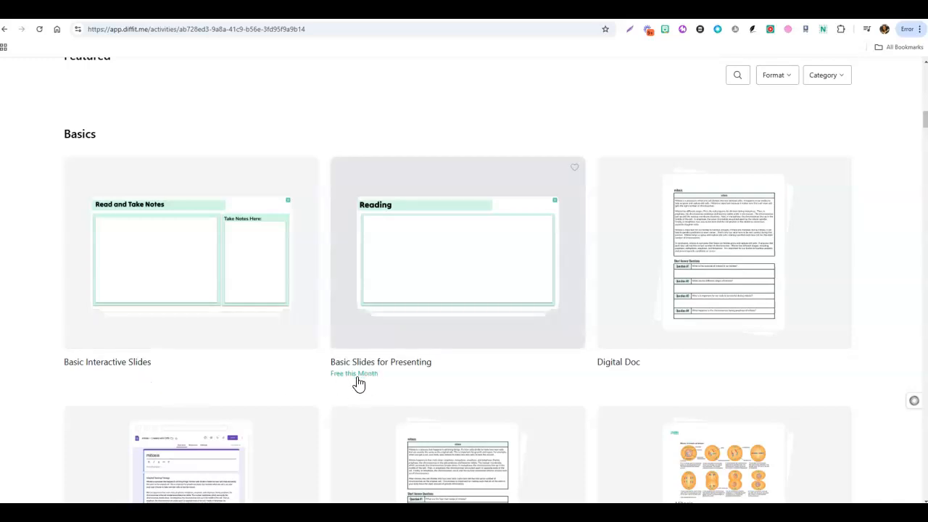
scroll(359, 383, up, 3)
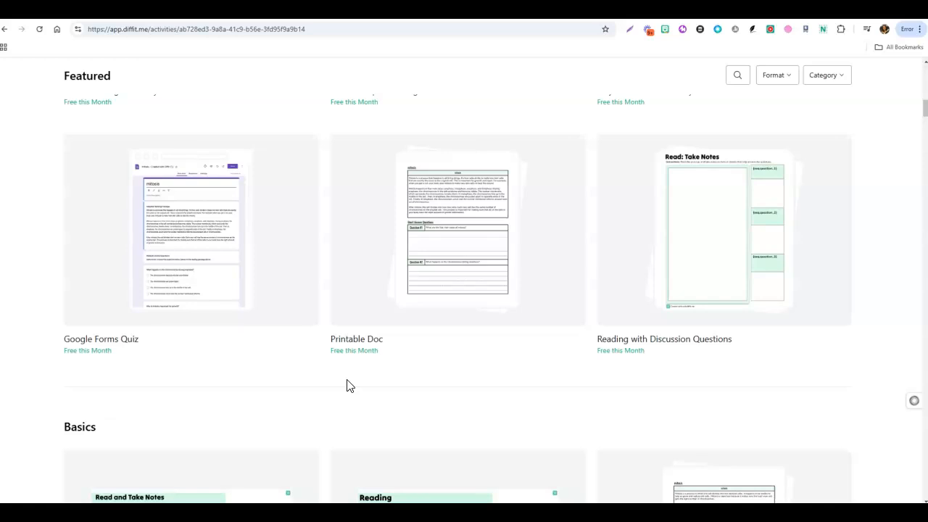
- Export the featured 3-2-1 Reading Summary activity for Elections in the USA and open it in Google Slides
scroll(348, 385, up, 3)
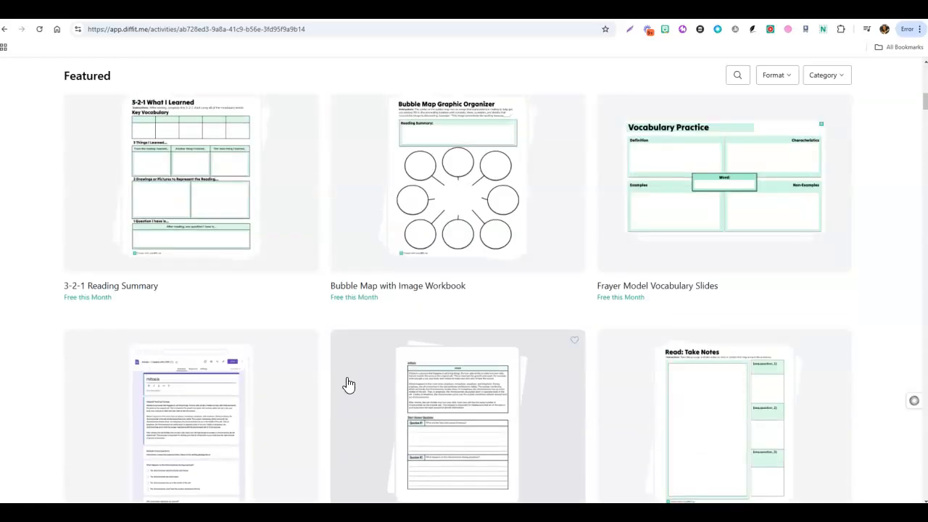
click(207, 252)
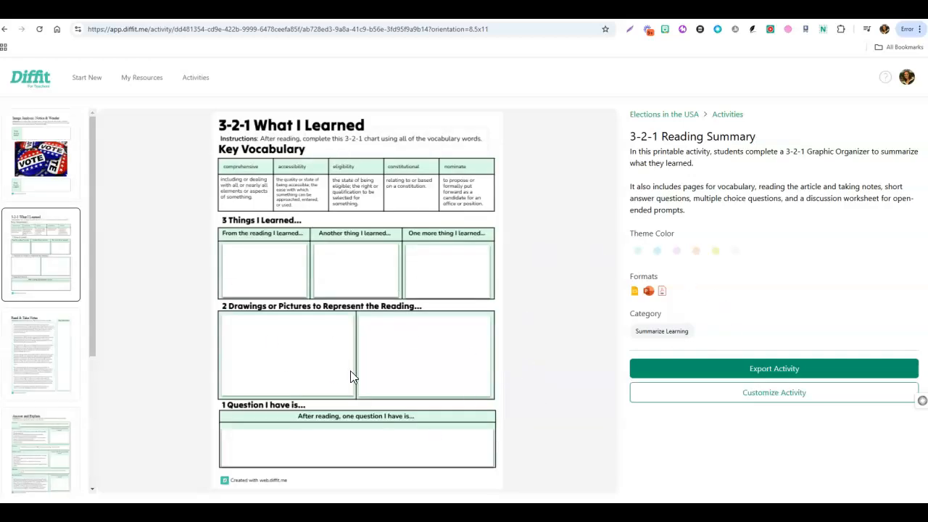
click(775, 373)
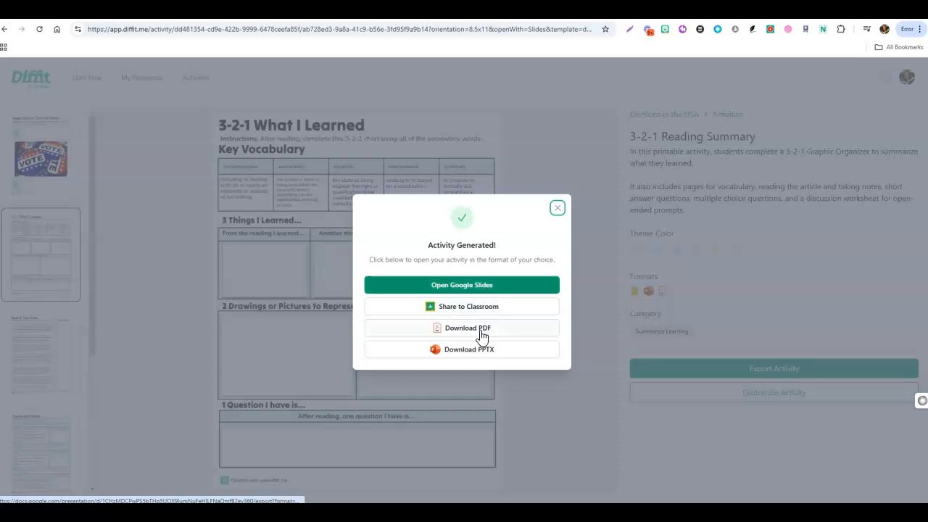
click(462, 290)
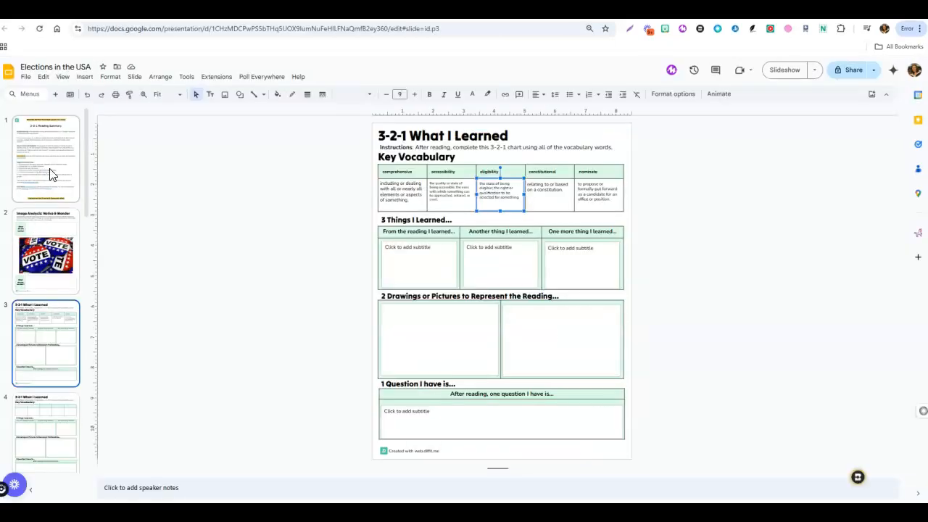
- Review the teacher instruction page, the Image Analysis slide and both 3-2-1 What I Learned slides, checking that the vocabulary text is editable
click(52, 174)
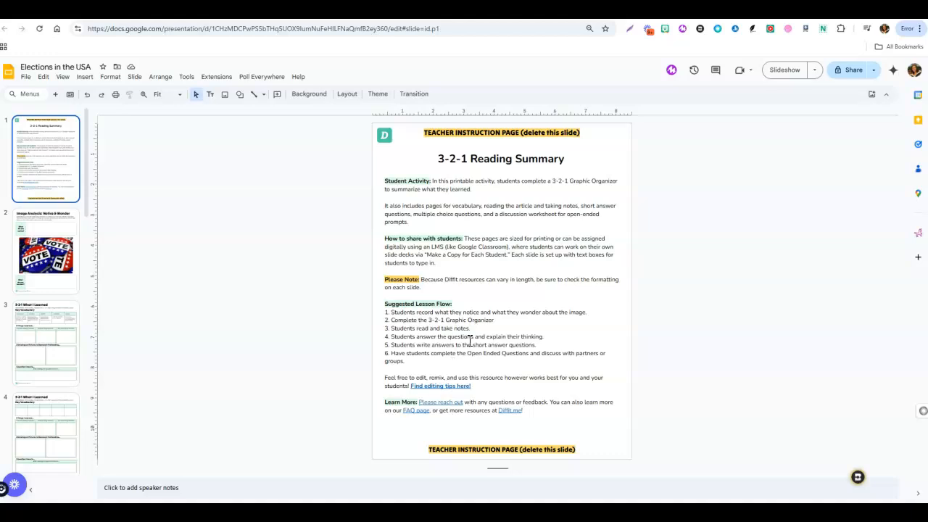
click(39, 261)
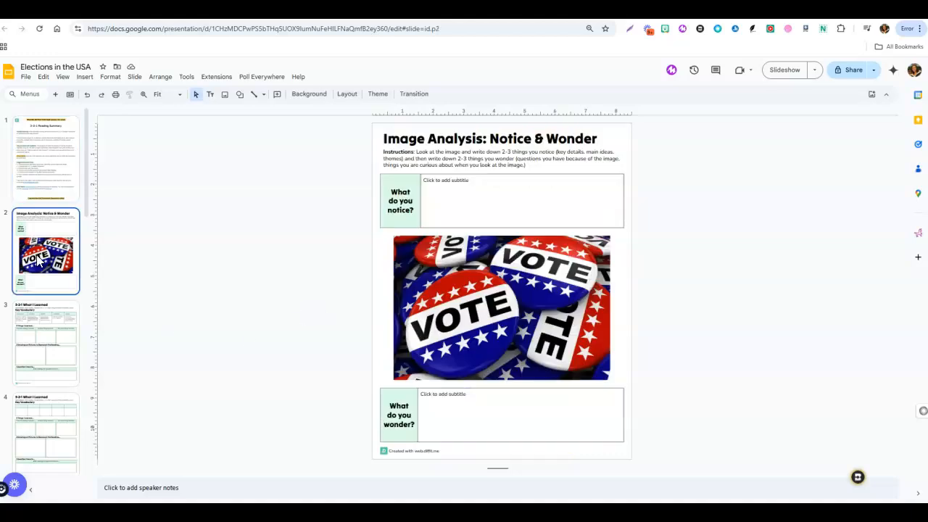
click(36, 334)
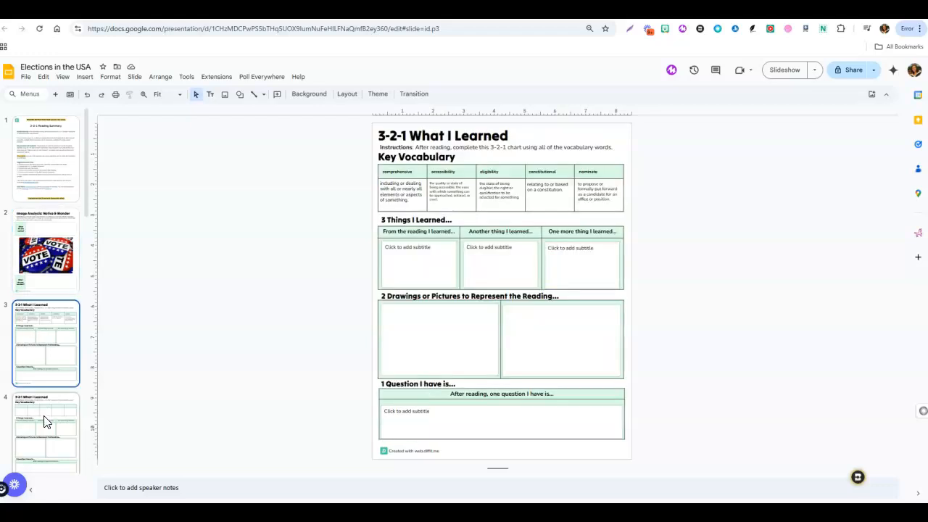
click(45, 421)
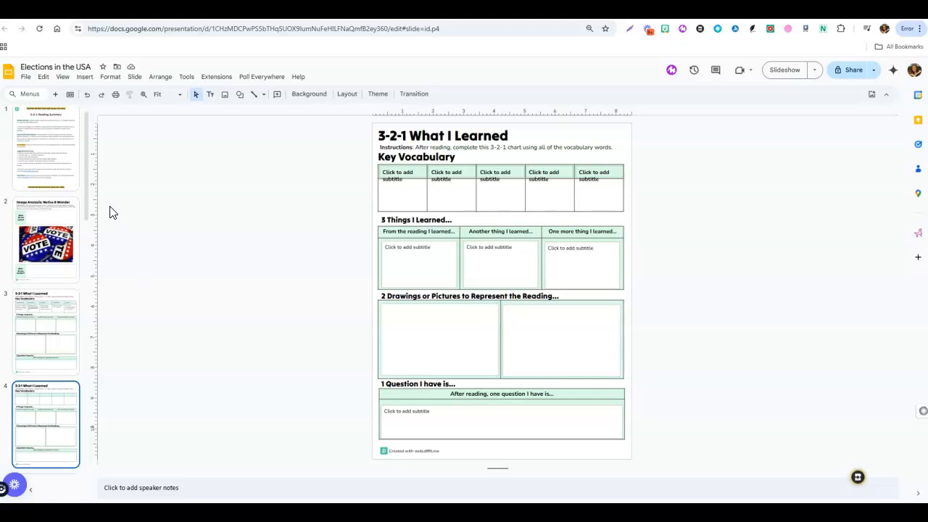
drag(86, 195, 87, 218)
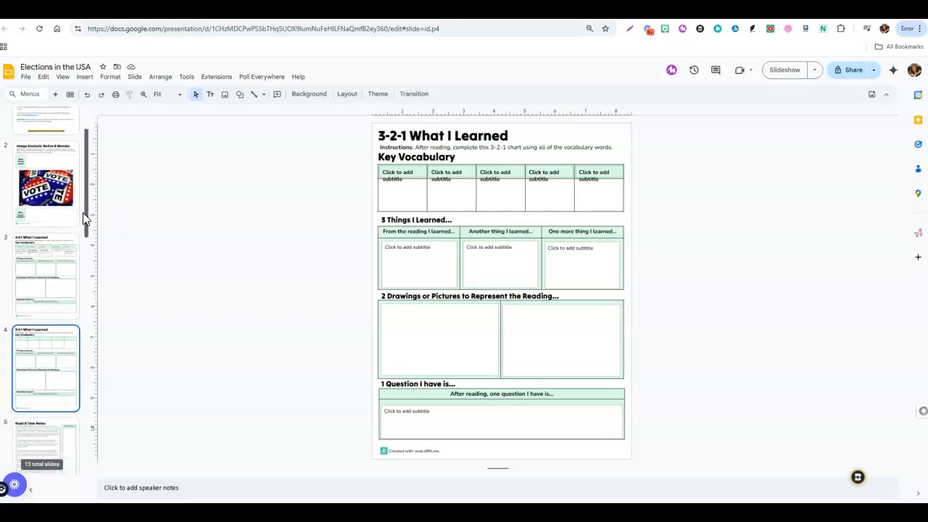
click(31, 269)
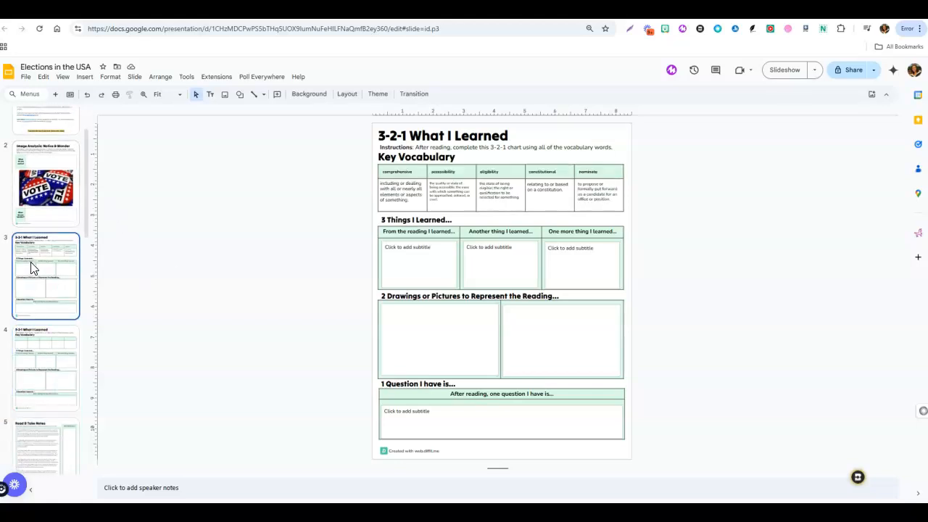
click(408, 172)
double_click(408, 172)
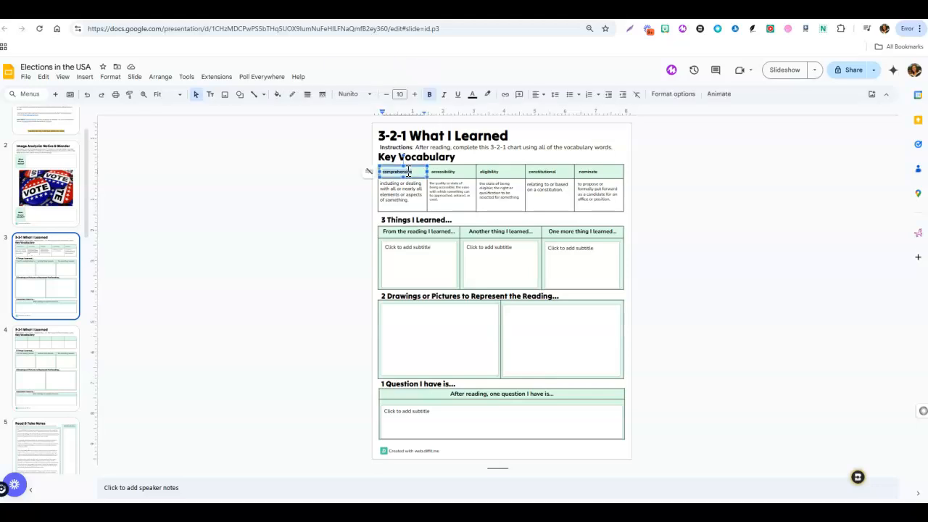
- Look over the two Read & Take Notes slides containing the election passage and note-taking space
click(48, 438)
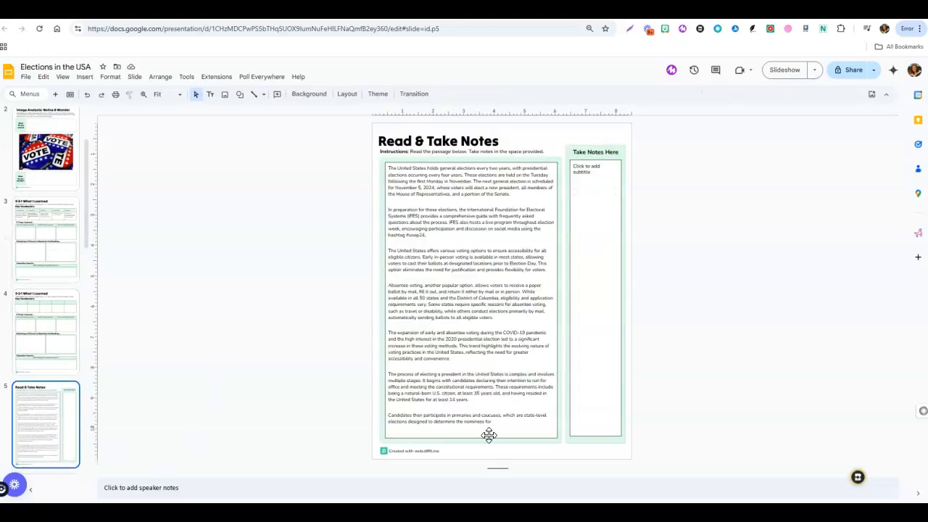
drag(87, 230, 84, 305)
click(42, 306)
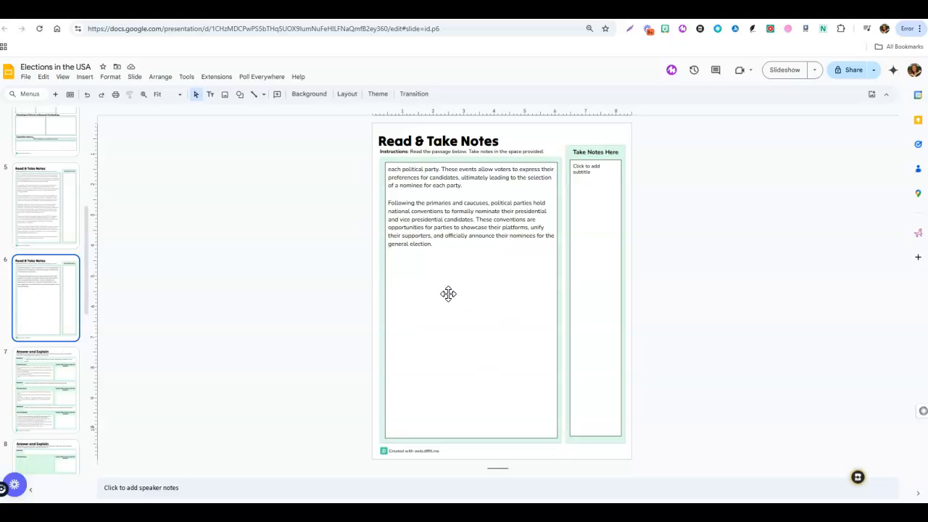
click(49, 401)
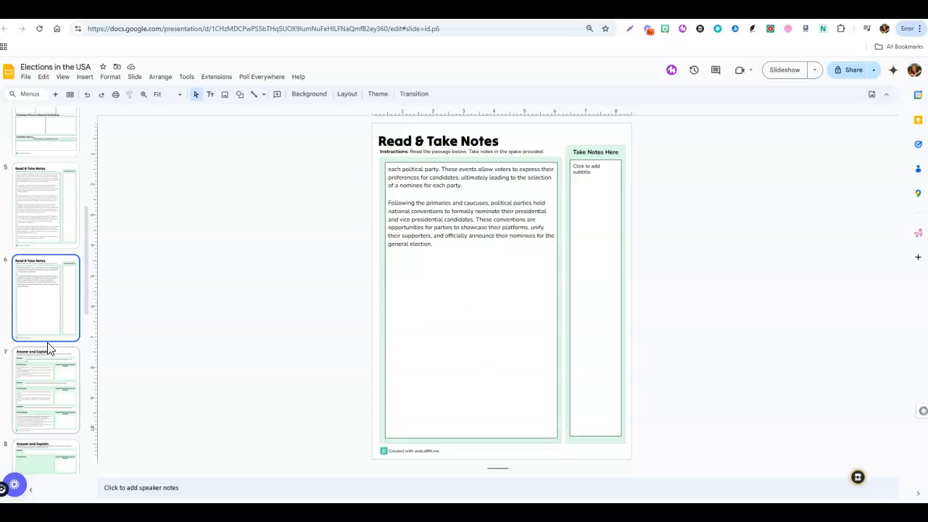
click(36, 212)
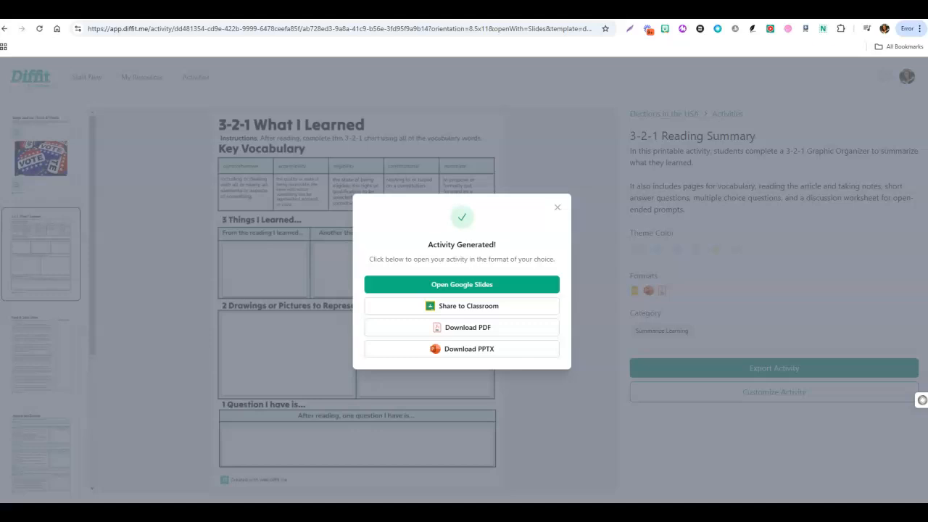
- Close the export dialog in Diffit and review the start page's source types, from article link to vocabulary list, ending on Literally Anything
click(557, 208)
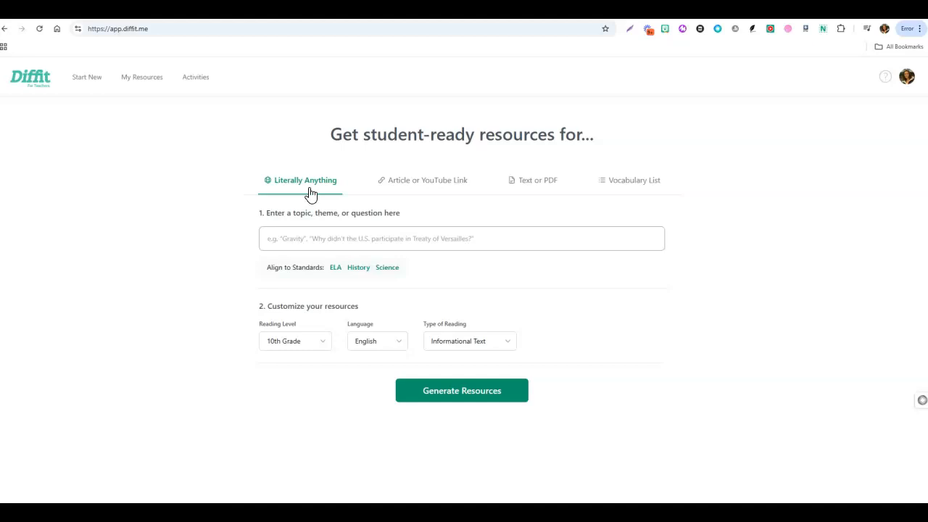
click(438, 180)
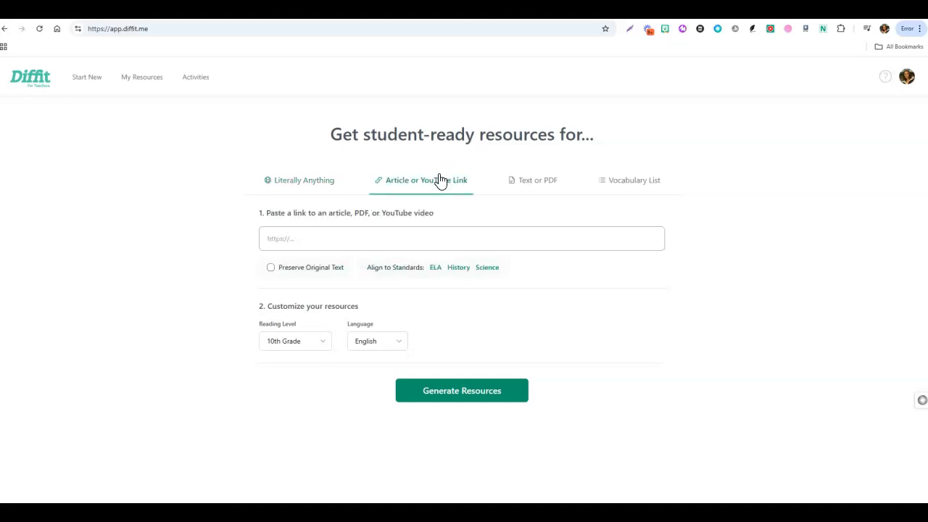
click(544, 186)
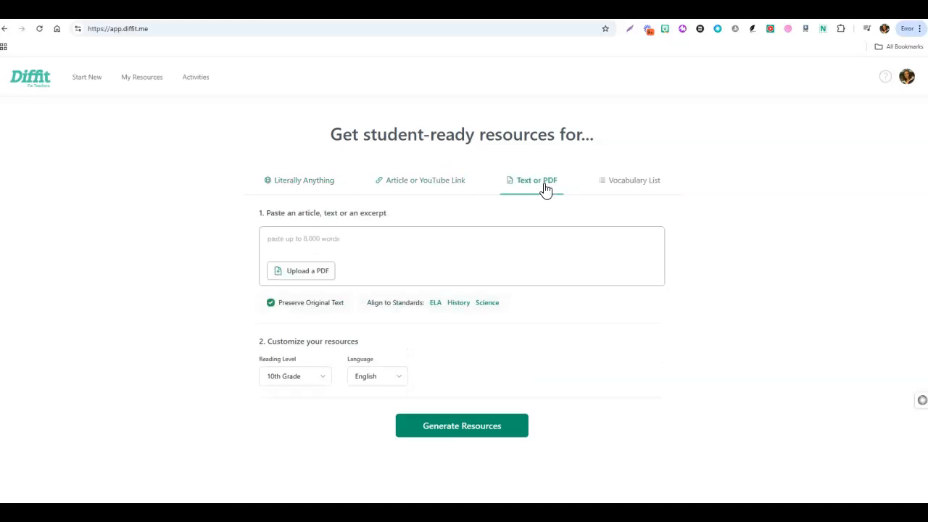
click(648, 190)
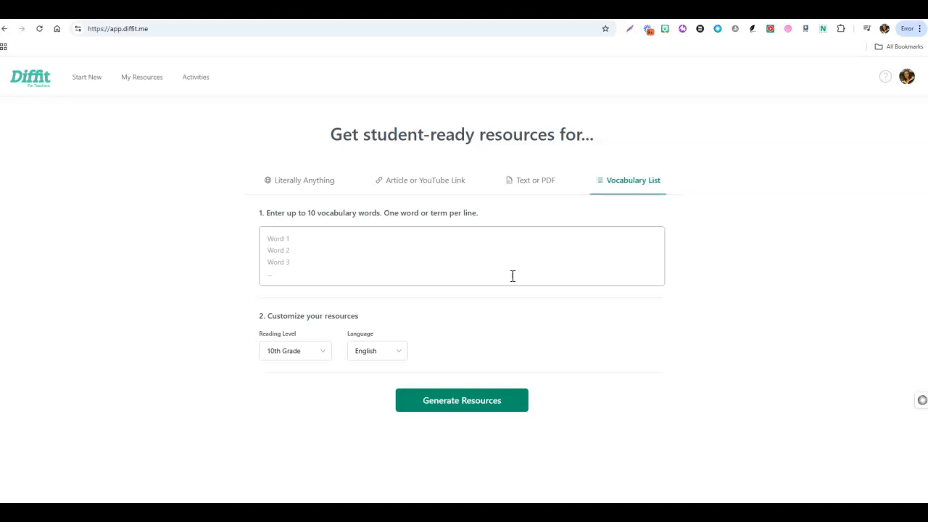
click(302, 184)
- Look through the reading type, language and reading level options for a new resource without changing them
click(470, 349)
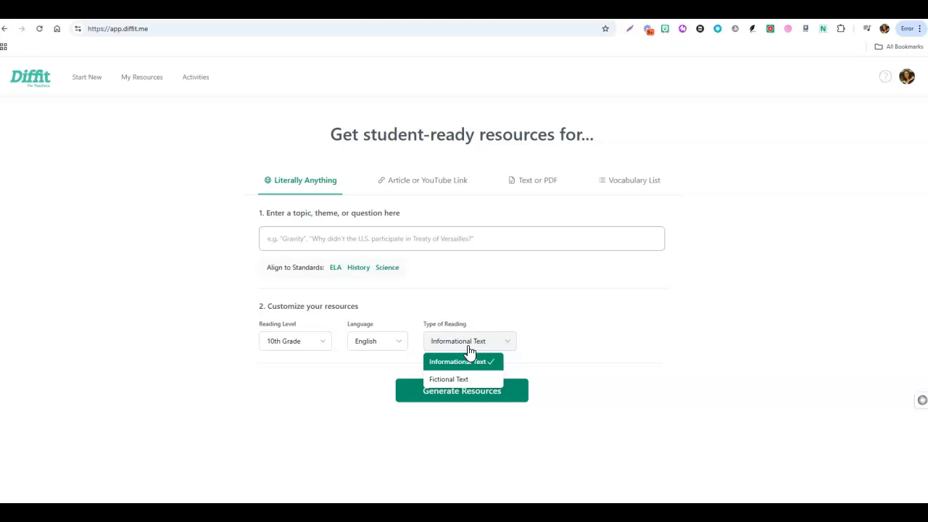
click(381, 345)
click(303, 346)
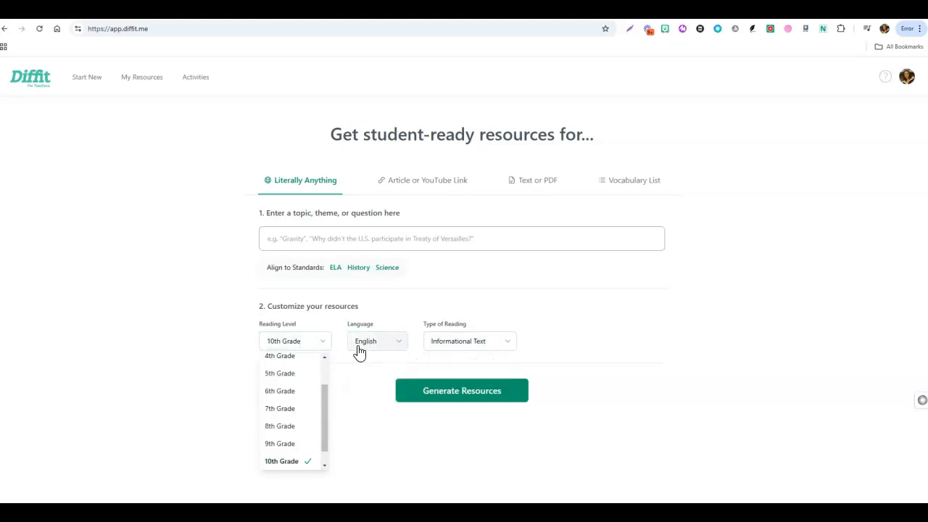
click(355, 400)
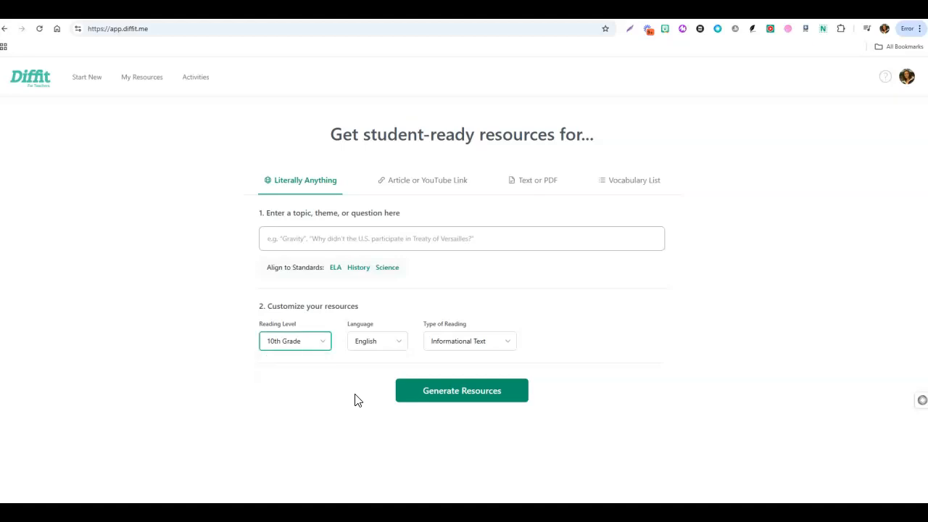
- Look over the saved resources and the Student-Ready Activities library, and return to the page for starting a new resource
click(143, 87)
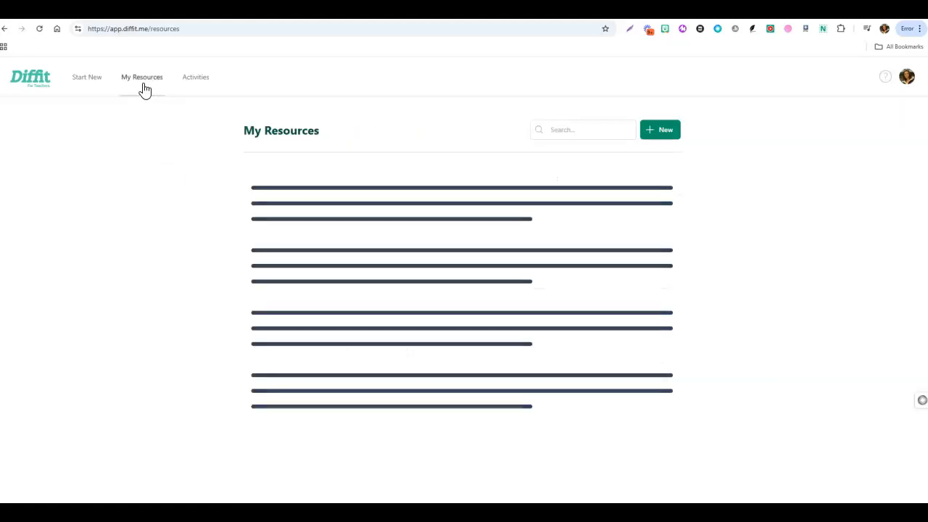
click(194, 88)
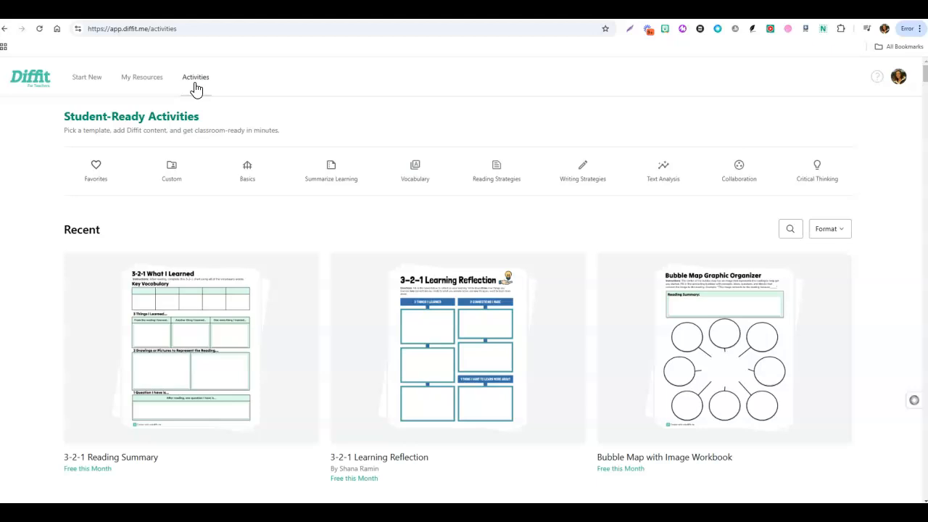
scroll(324, 303, down, 2)
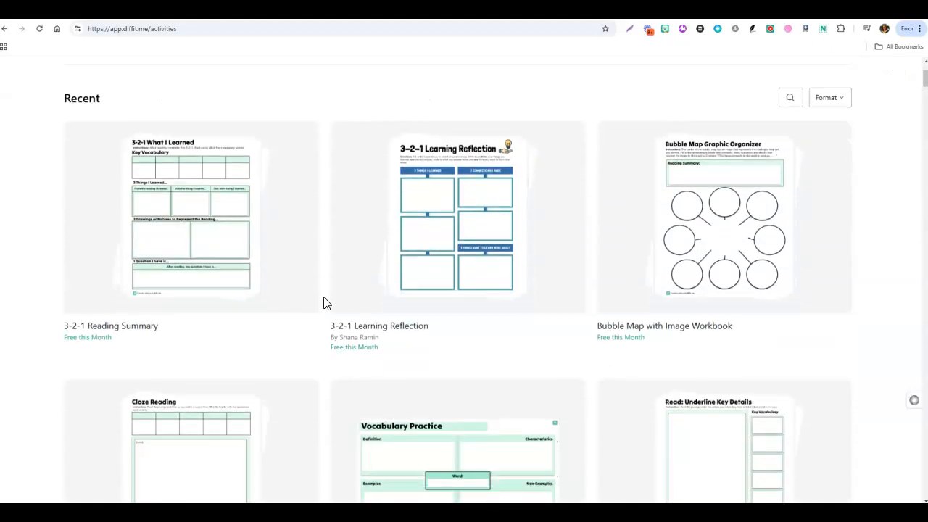
scroll(327, 303, up, 2)
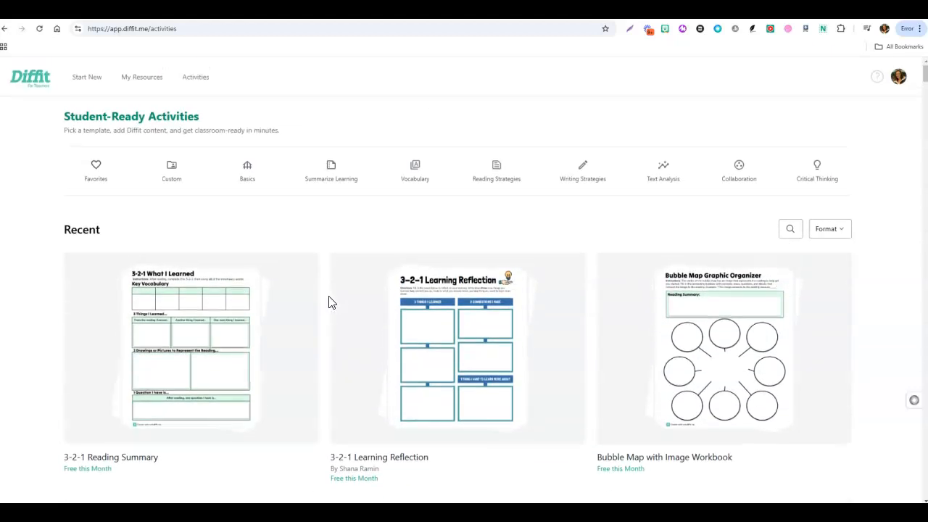
click(84, 87)
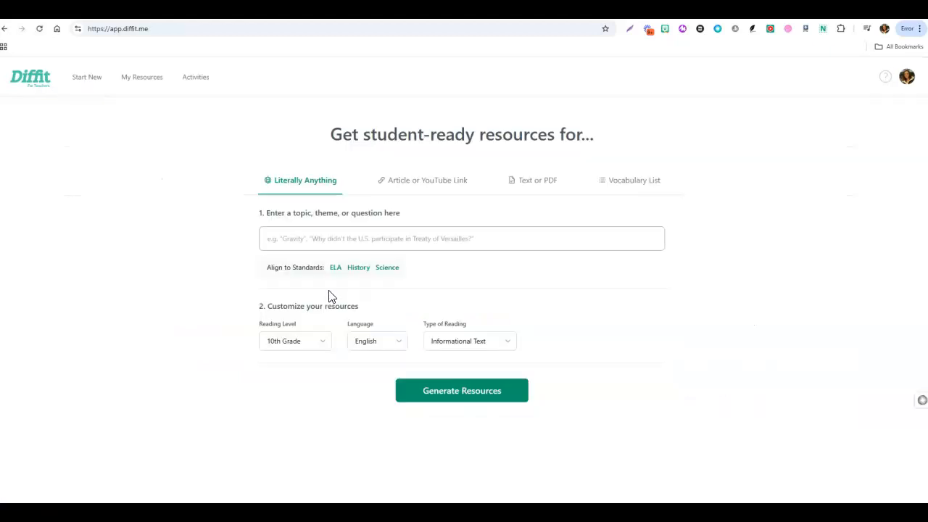